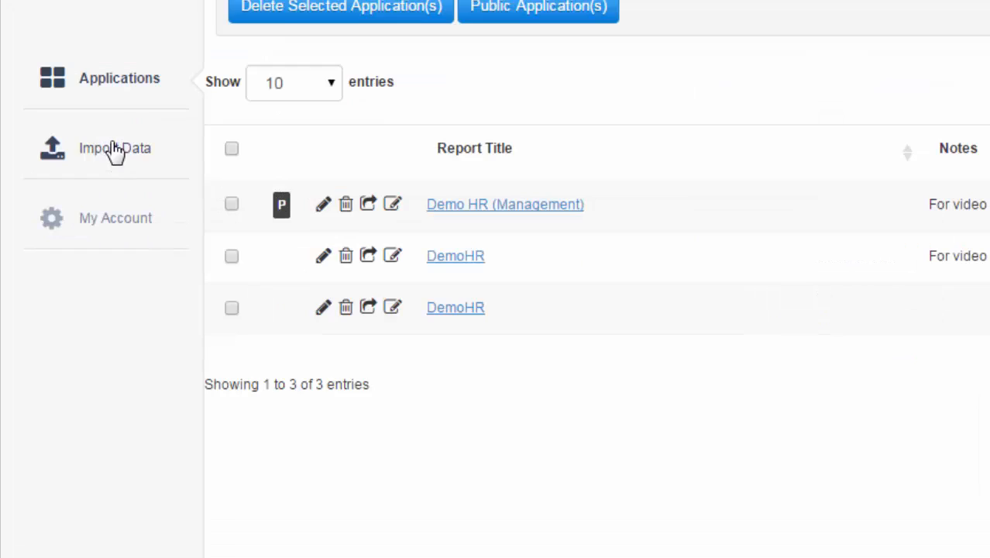
Upload the Sports data sets workbook from the local computer into the data import wizard.
left_click(71, 197)
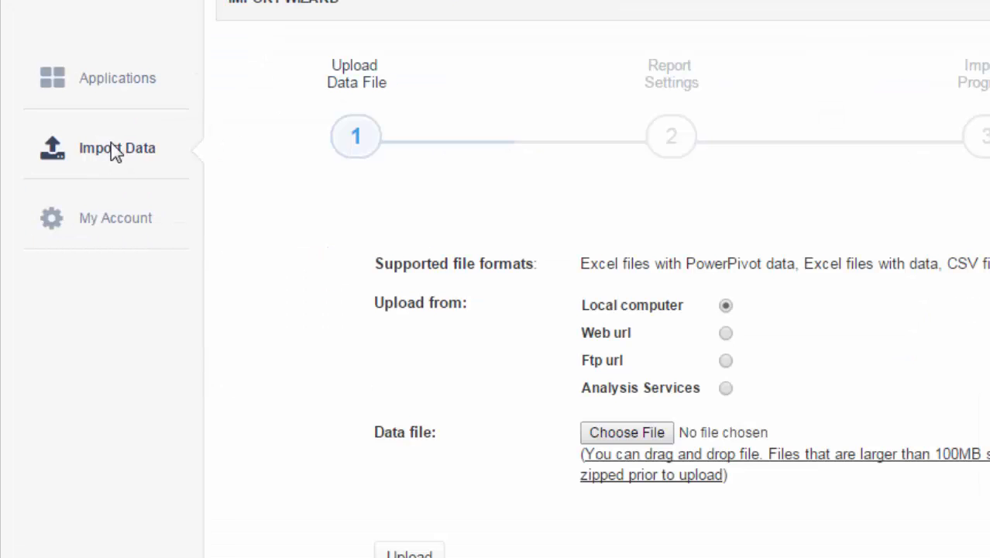
left_click(645, 431)
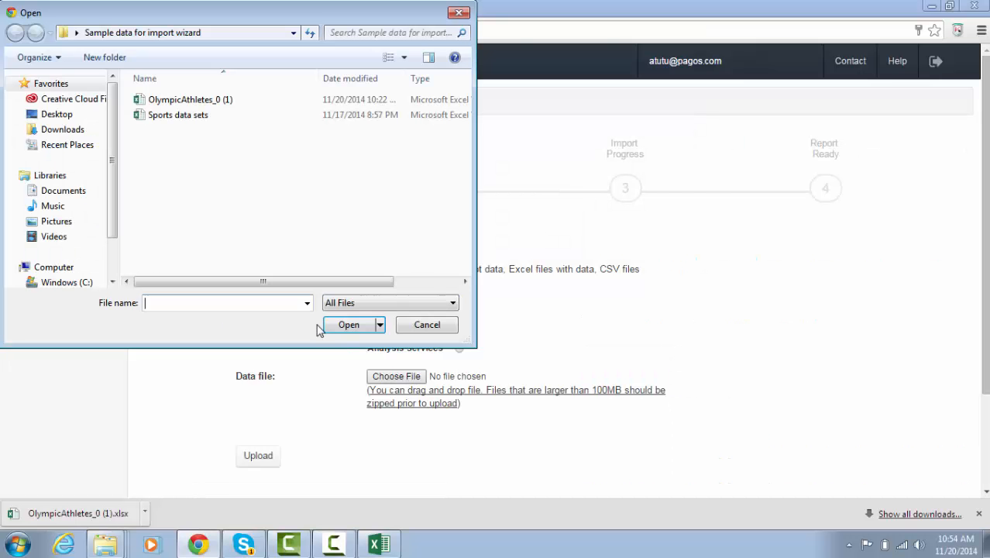
left_click(169, 118)
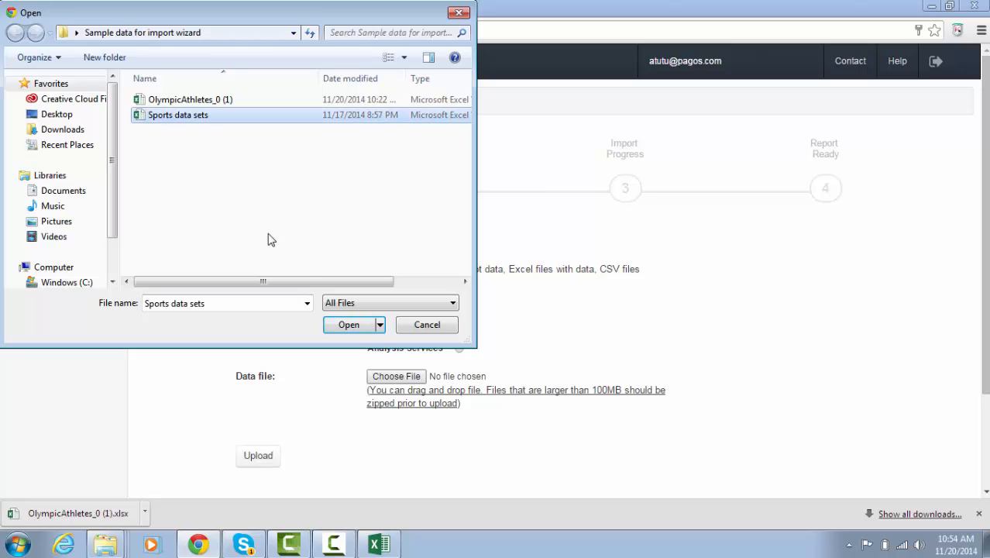
left_click(348, 324)
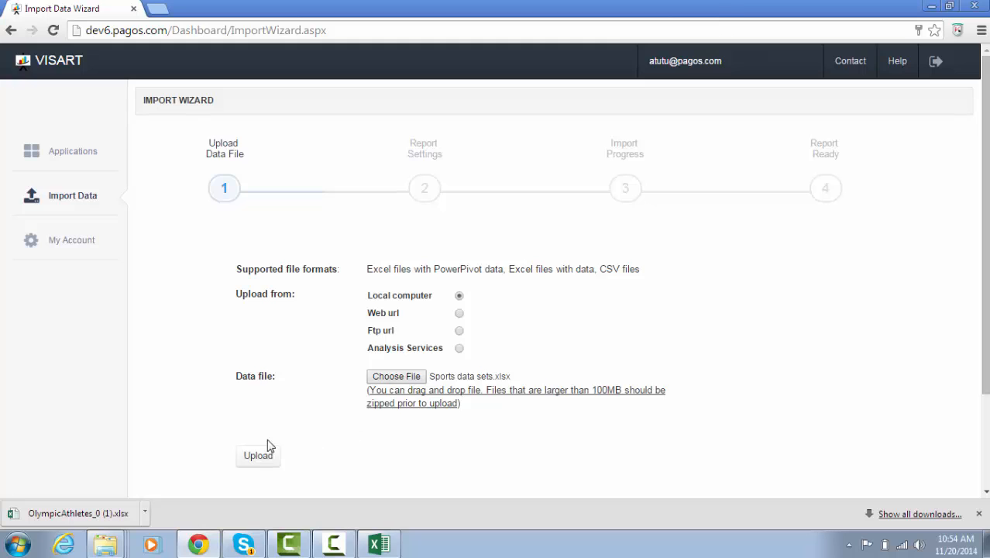
left_click(257, 457)
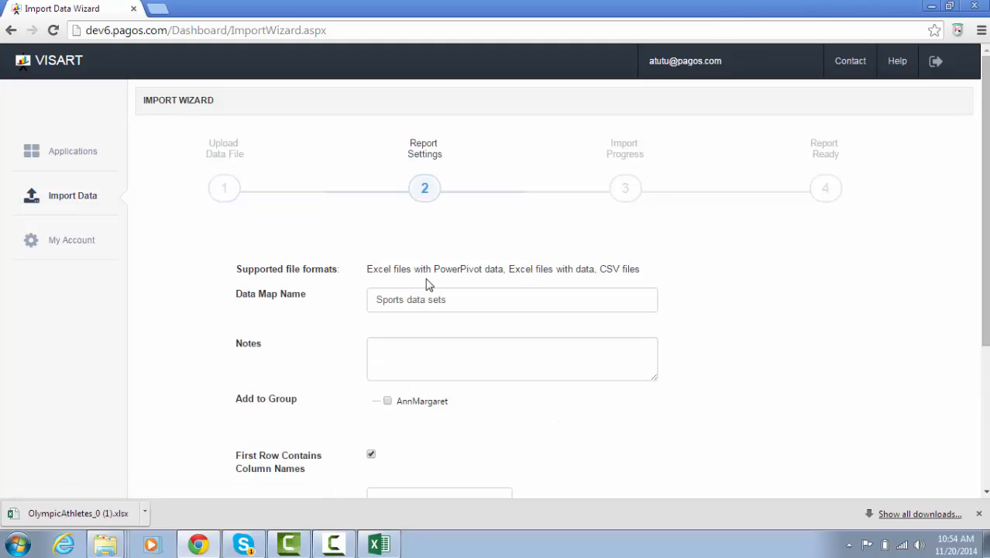
Replace the data map name with HS Basketball Stats.
left_click_drag(474, 303, 356, 294)
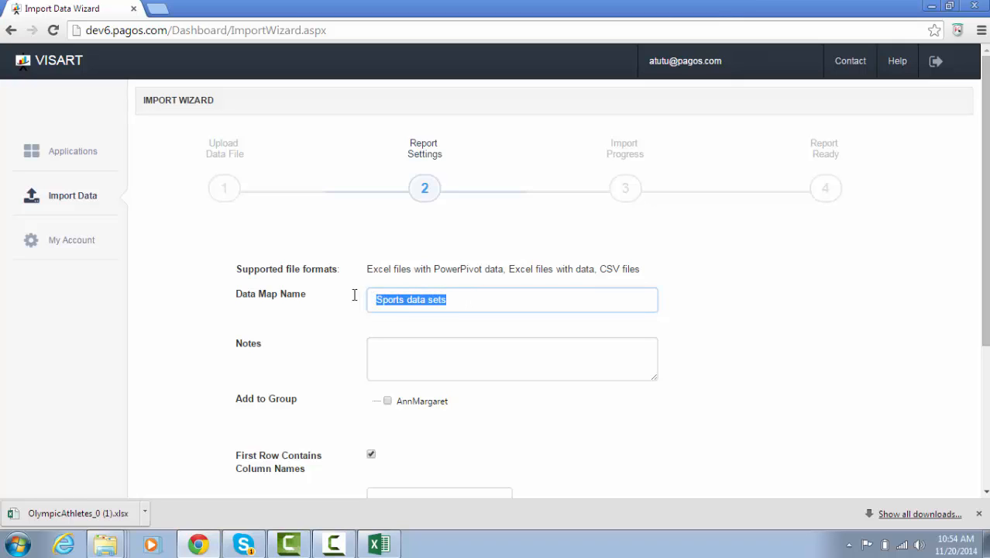
key("BackSpace")
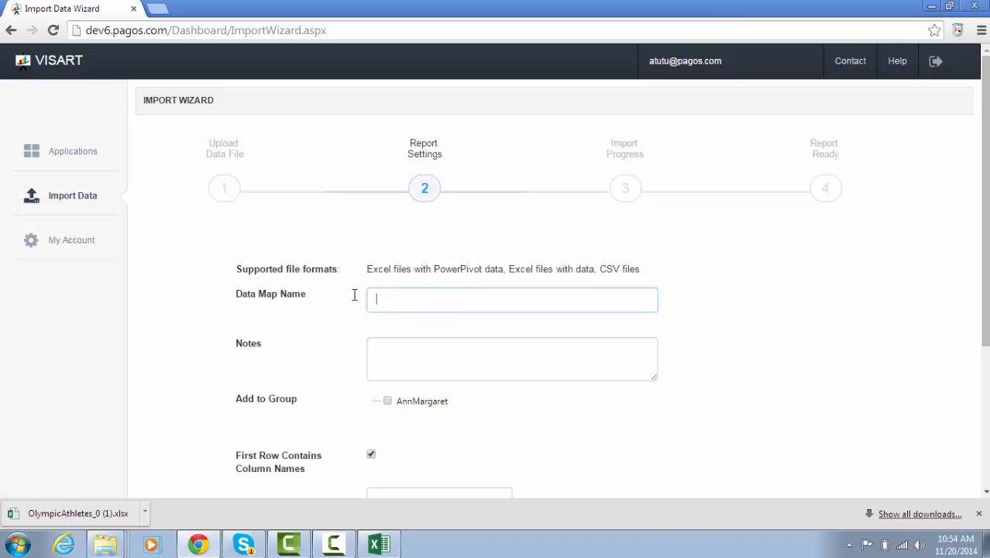
type("HS B")
type("asketball StatS")
Enter the note "For Tutorial" and add the data map to the available group.
left_click(378, 346)
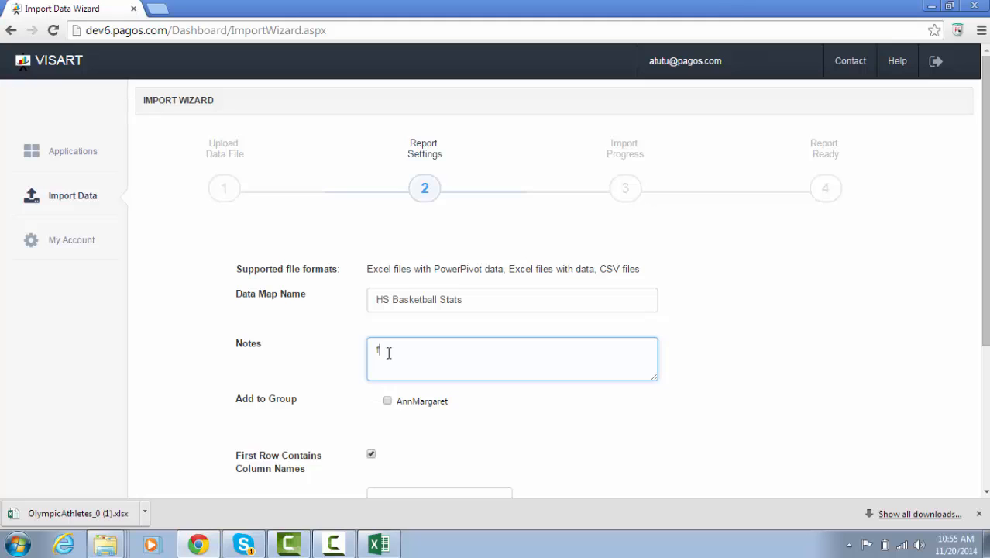
type("R")
key("BackSpace")
key("BackSpace")
key("BackSpace")
type("For Ttoria")
key("BackSpace")
key("BackSpace")
type("a")
left_click(388, 402)
Define the Excel range as Sheet1!A1:I48, checking the last data row in the Sports data sets workbook.
left_click_drag(985, 295, 984, 329)
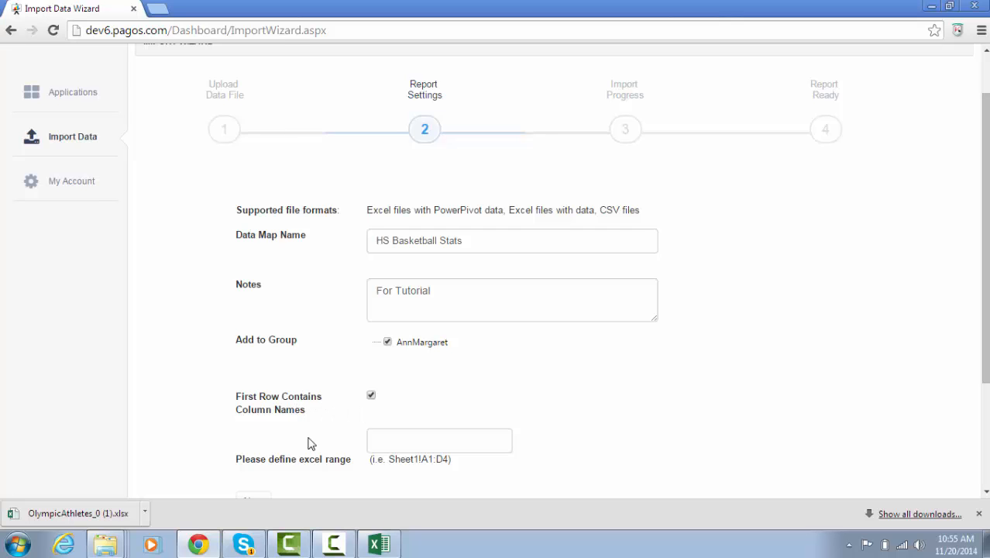
left_click(395, 443)
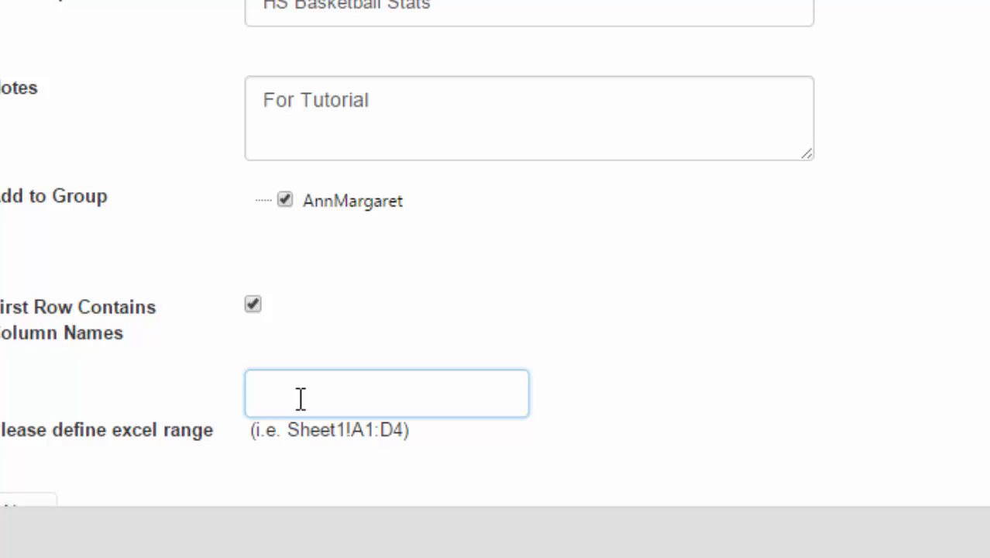
type("Sheet")
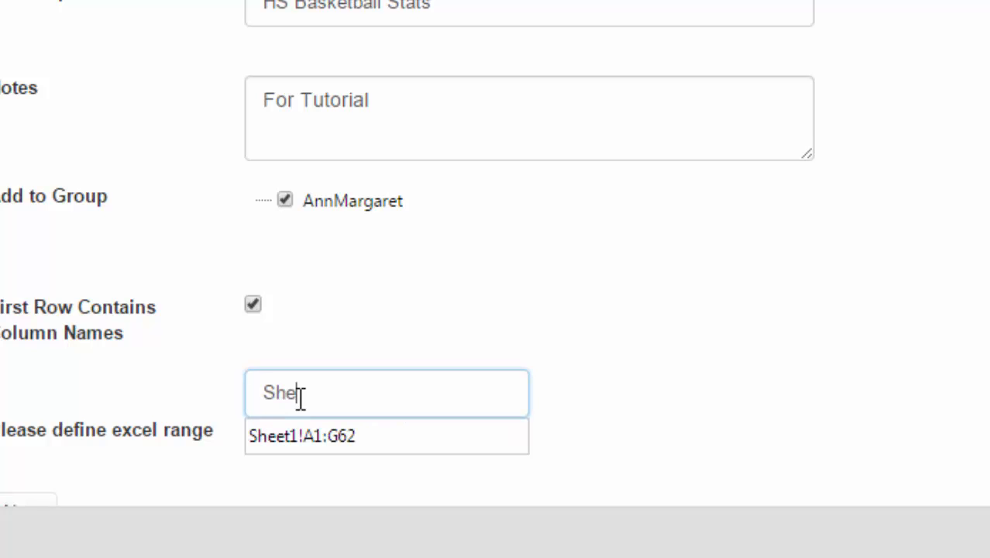
type("1!A1:I")
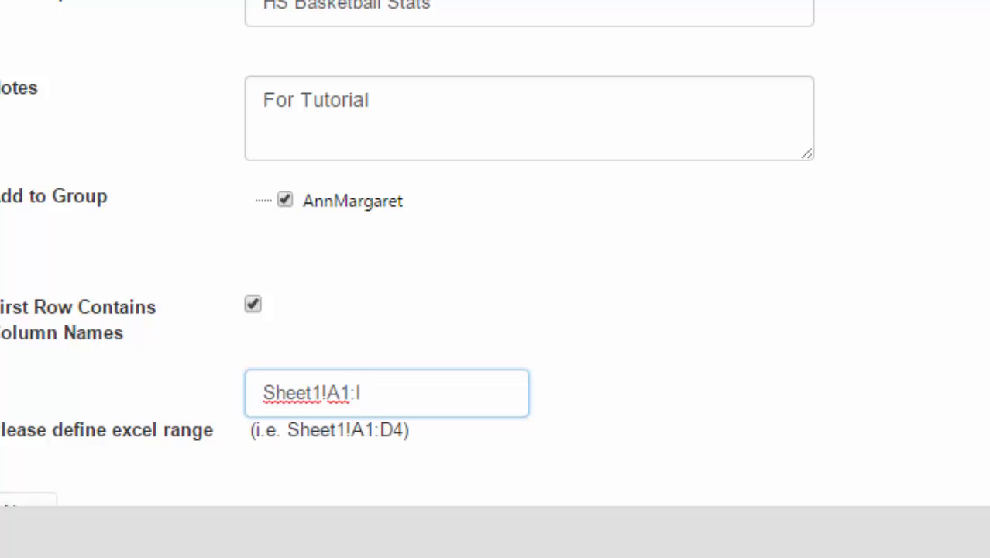
left_click(379, 544)
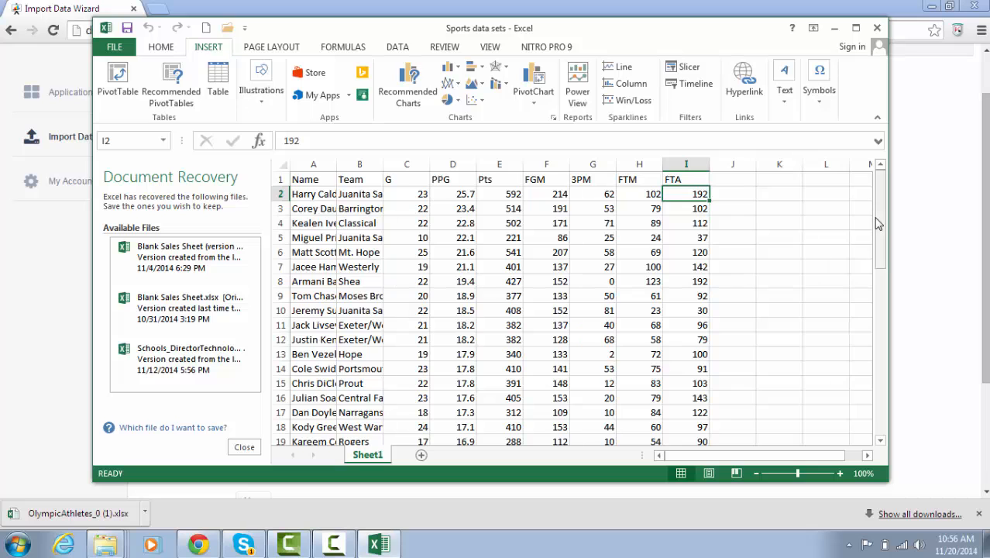
left_click_drag(880, 232, 880, 415)
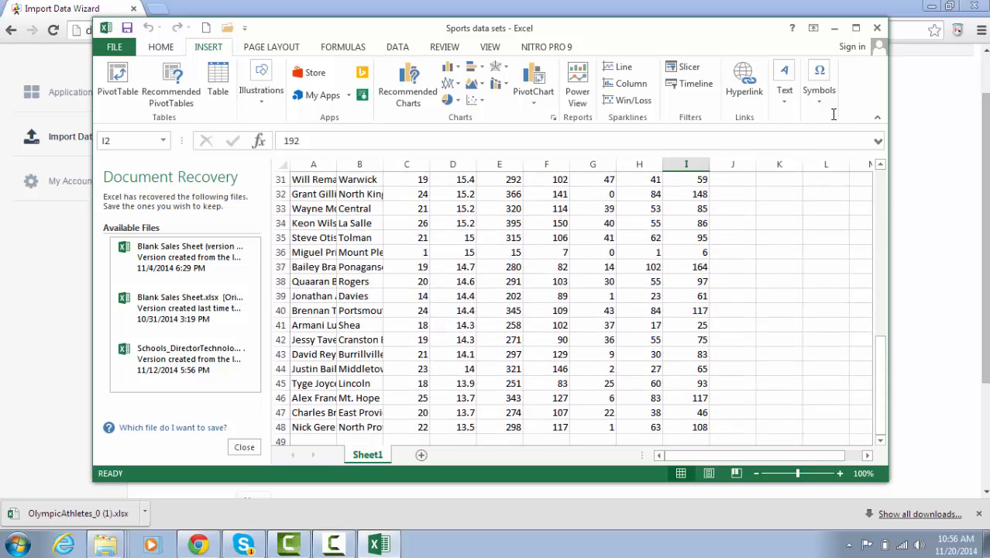
left_click(834, 28)
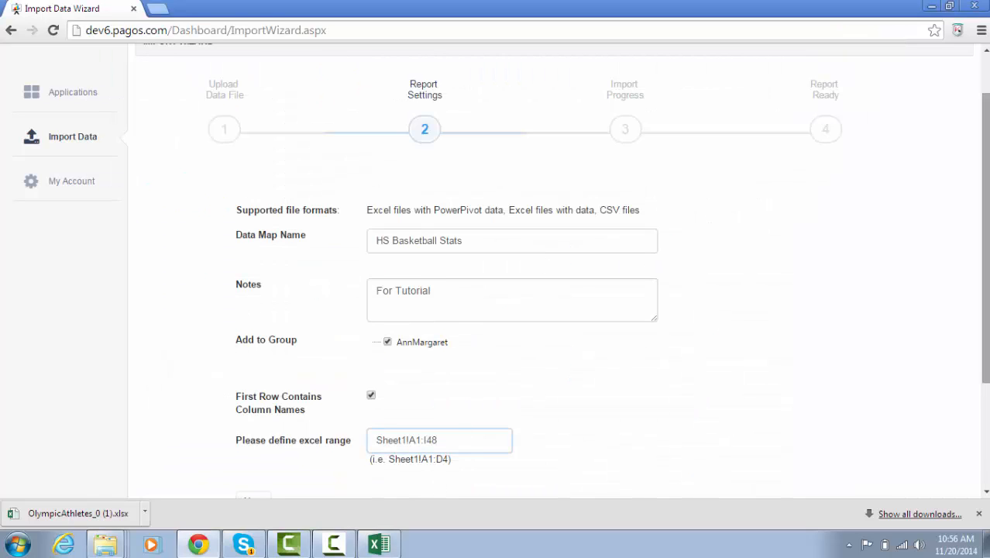
Run the import with these report settings and open the new dashboard for editing.
scroll(437, 477, "down", 2)
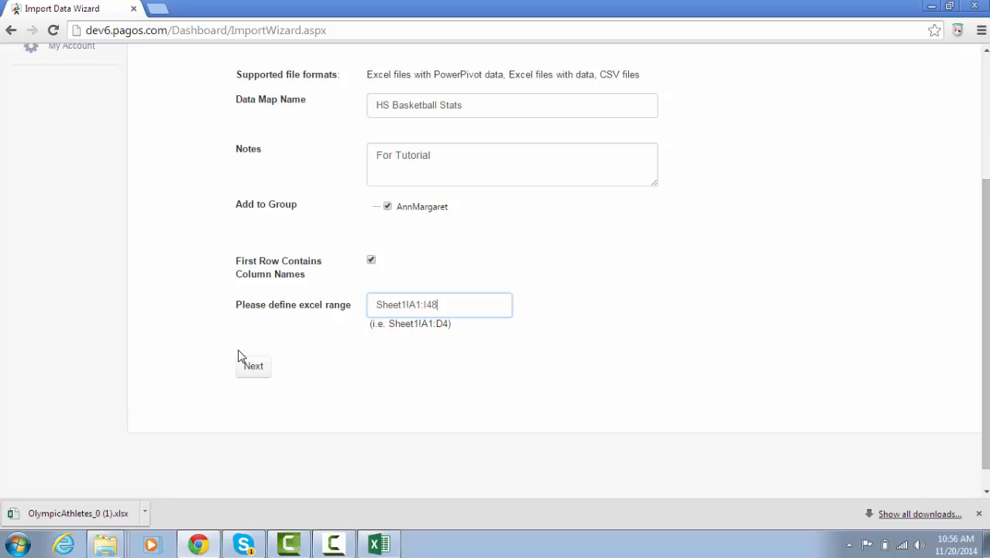
left_click(250, 368)
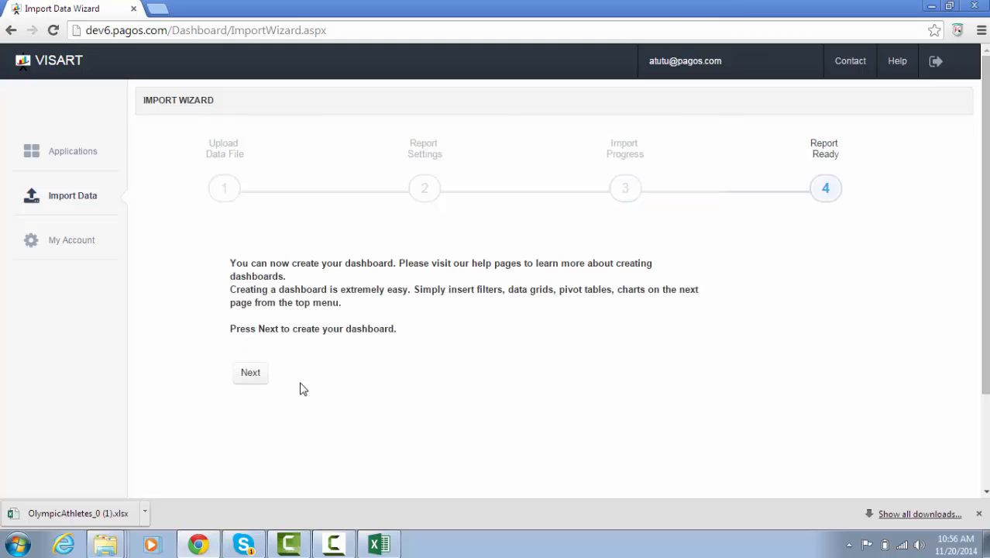
left_click(251, 375)
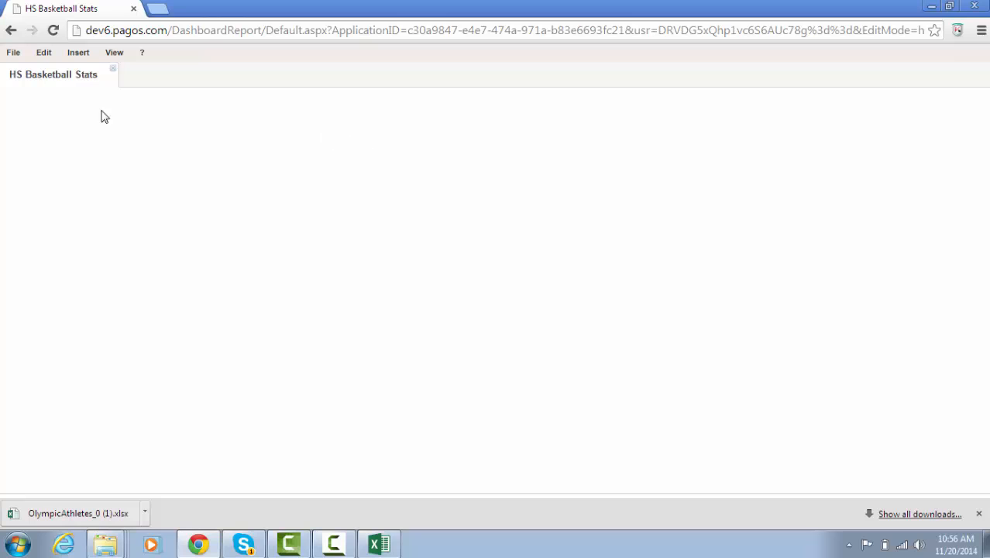
Start inserting a line chart and list the data fields available for its x axis.
left_click(77, 56)
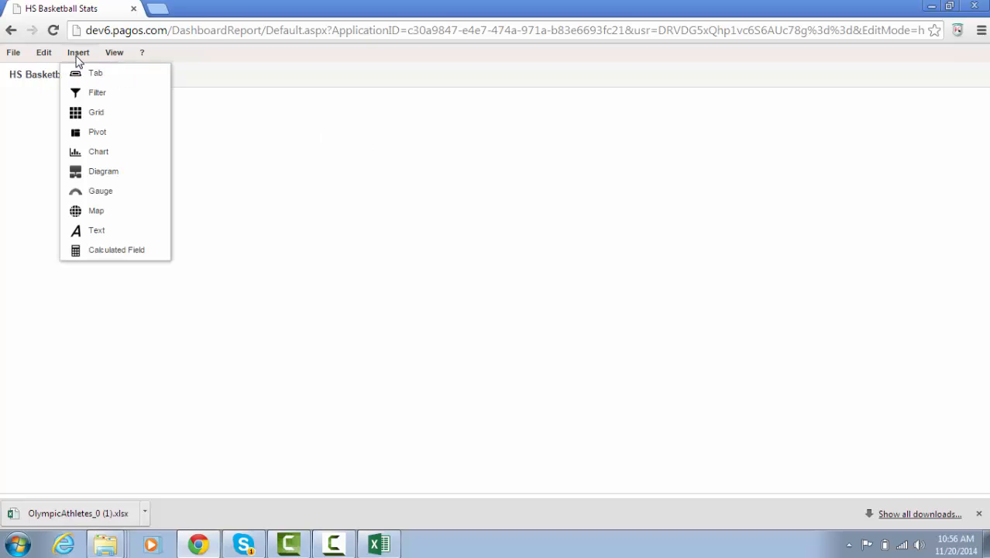
left_click(99, 153)
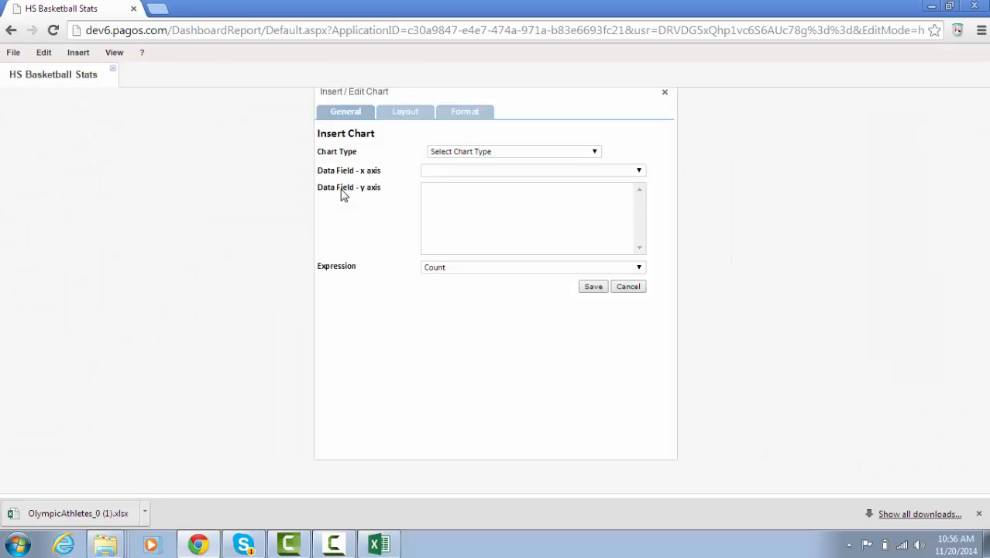
left_click(639, 173)
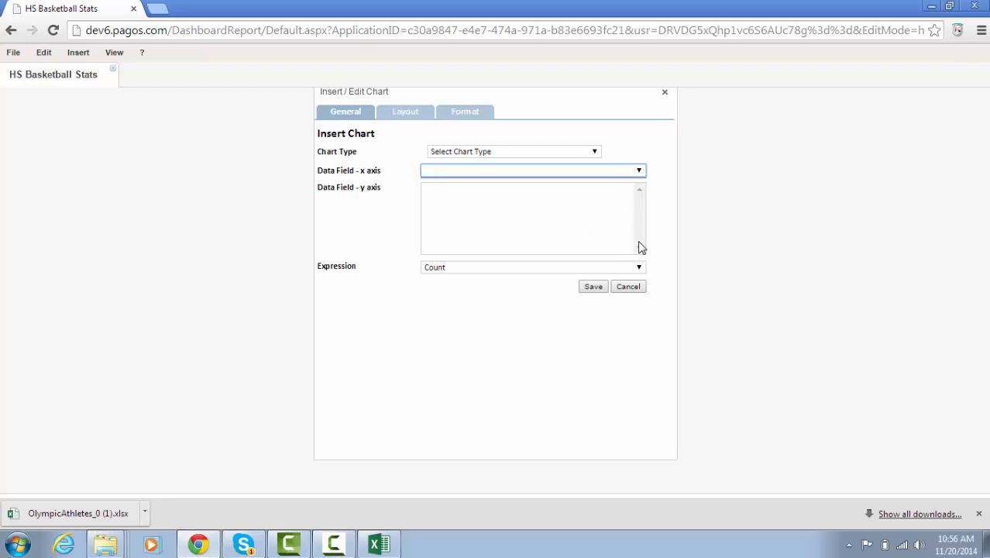
left_click_drag(593, 139, 593, 150)
left_click(594, 153)
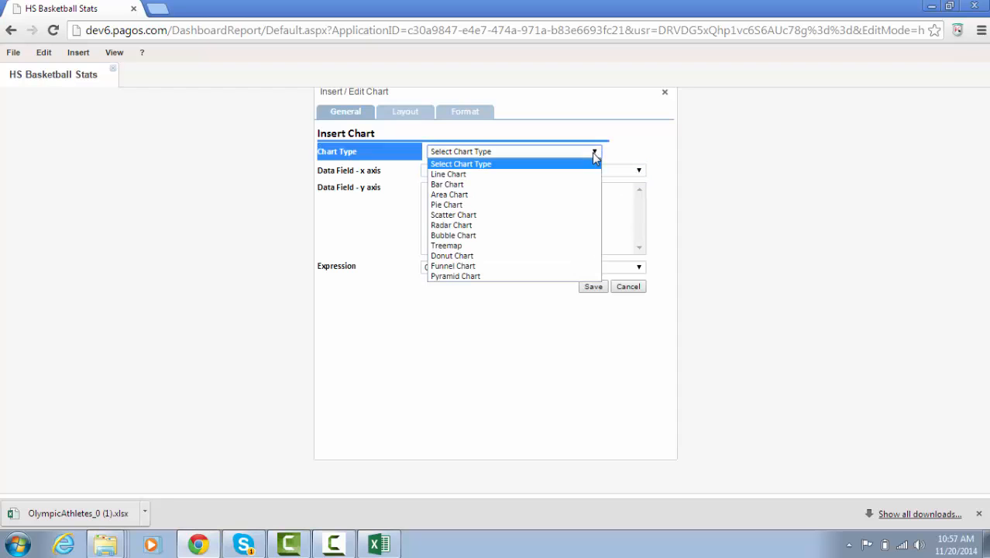
left_click(498, 175)
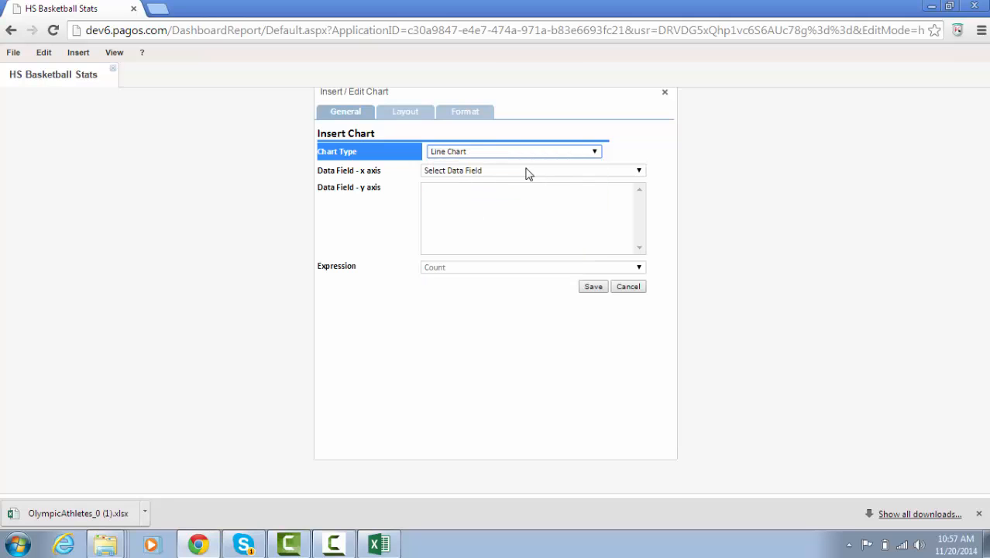
left_click(639, 171)
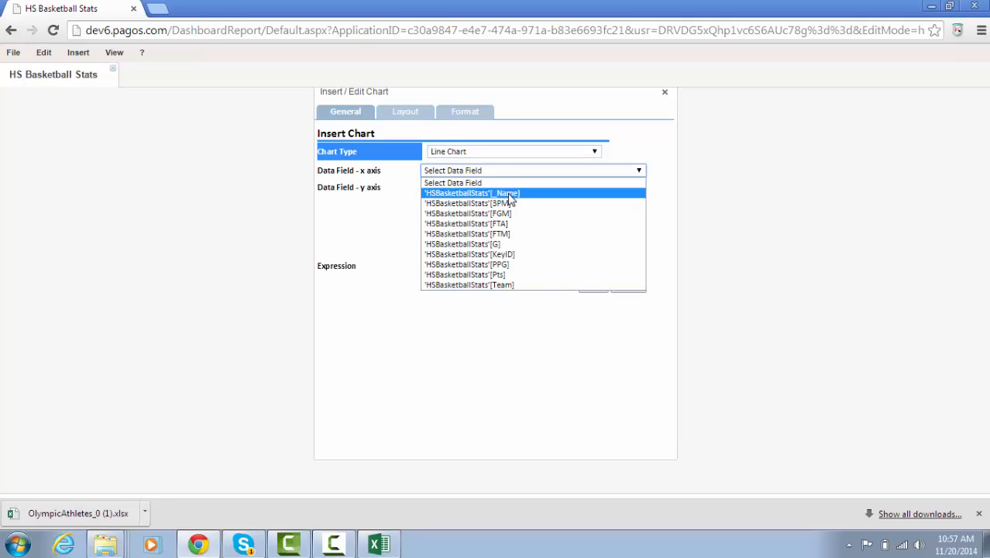
left_click(477, 401)
Check the column headers in the Sports data sets workbook in Excel, and cancel the chart insertion.
key("alt+Tab")
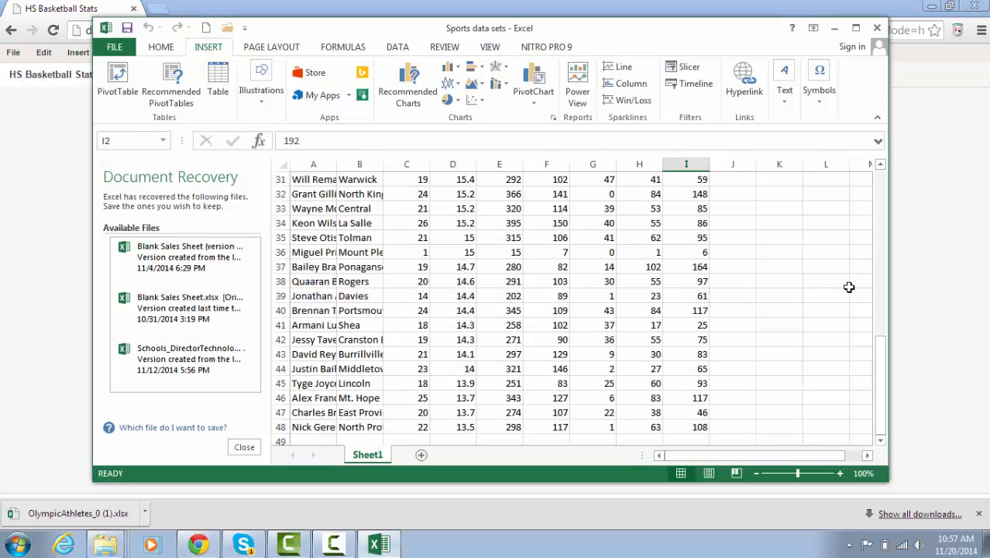
left_click_drag(876, 376, 883, 202)
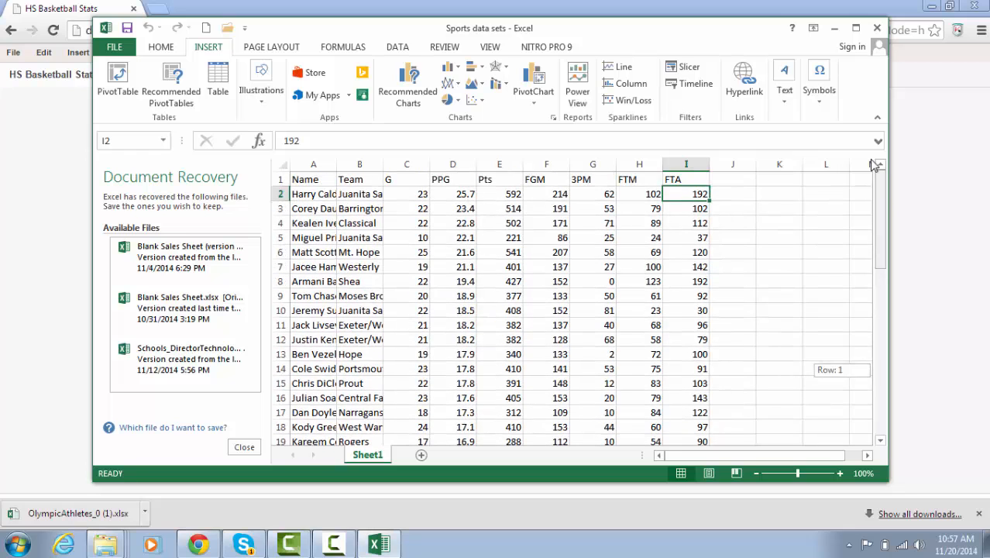
left_click(833, 35)
left_click(628, 286)
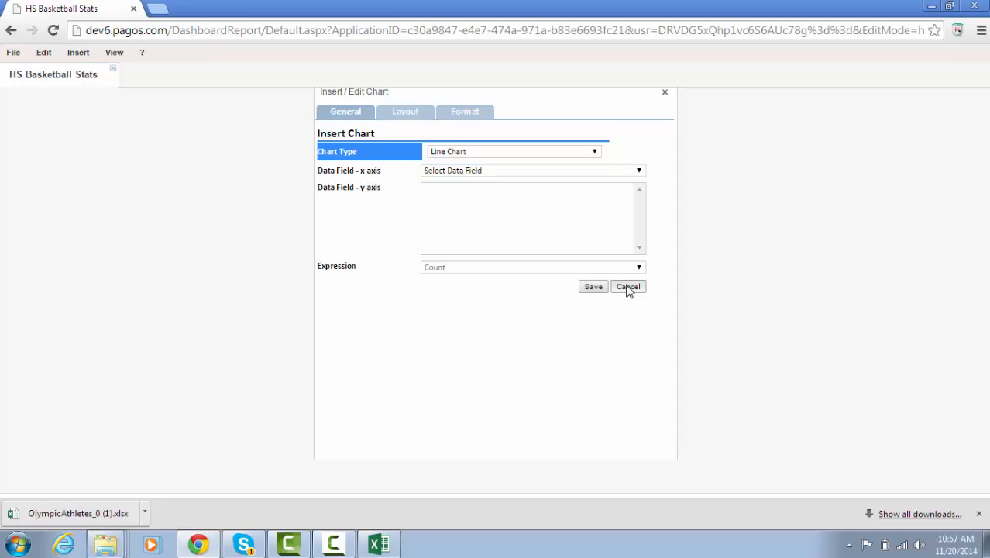
Open the Sample data for import wizard folder from the desktop.
left_click(933, 9)
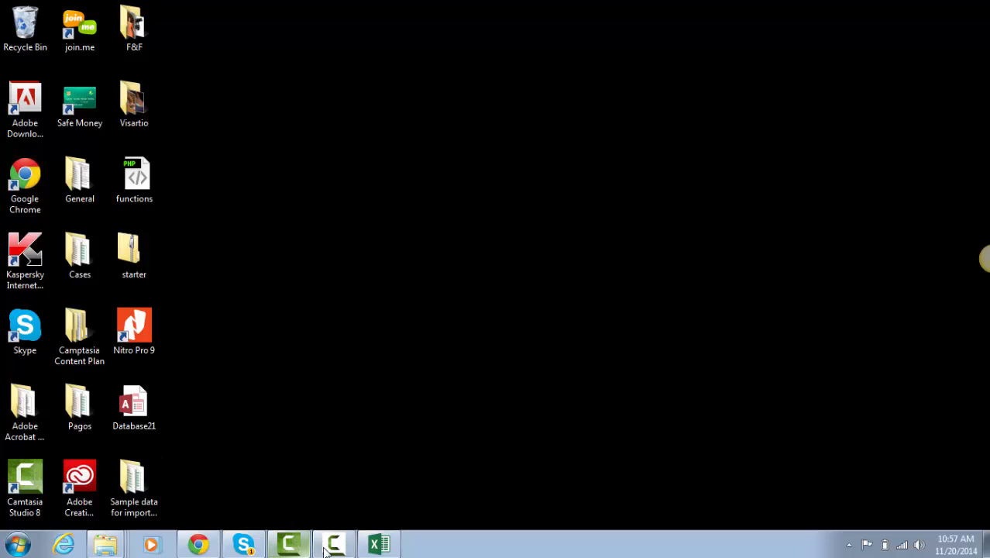
left_click(140, 474)
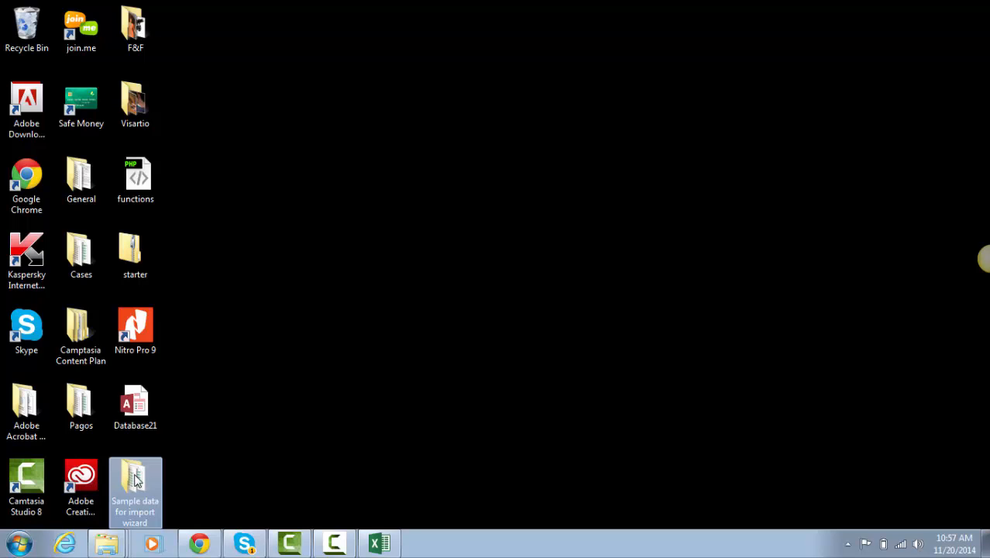
right_click(135, 480)
left_click(193, 203)
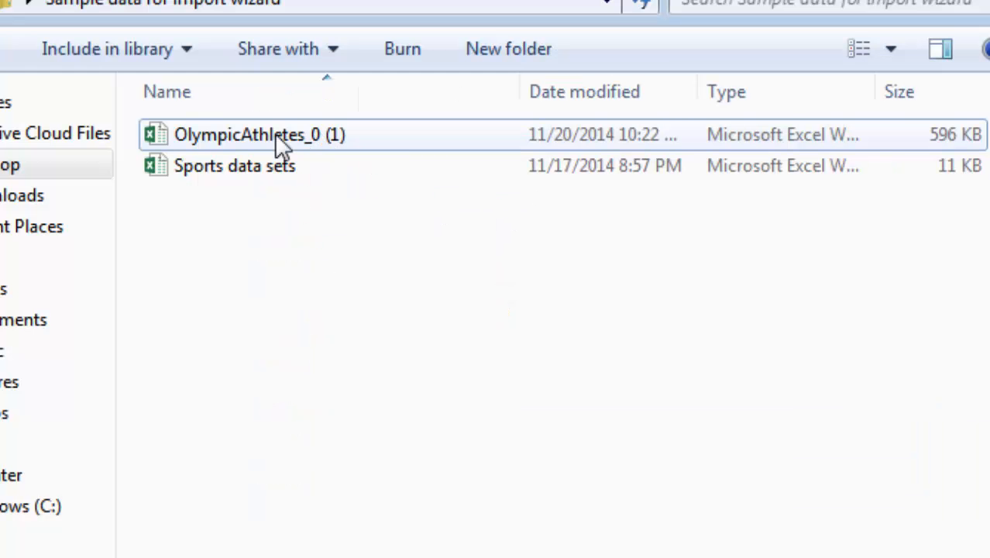
Compress the OlympicAthletes_0 (1) workbook into a zipped folder, keeping the default name.
right_click(543, 154)
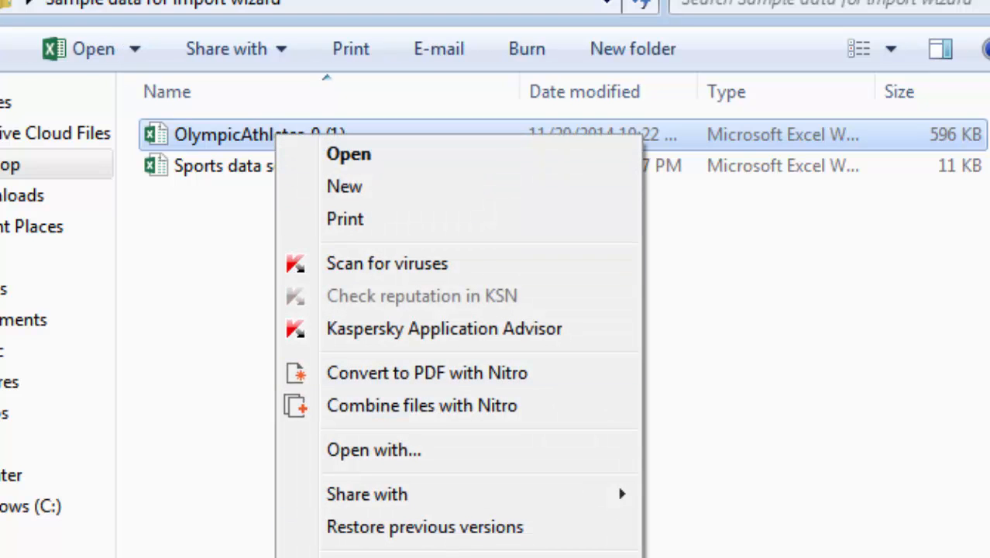
mouse_move(418, 493)
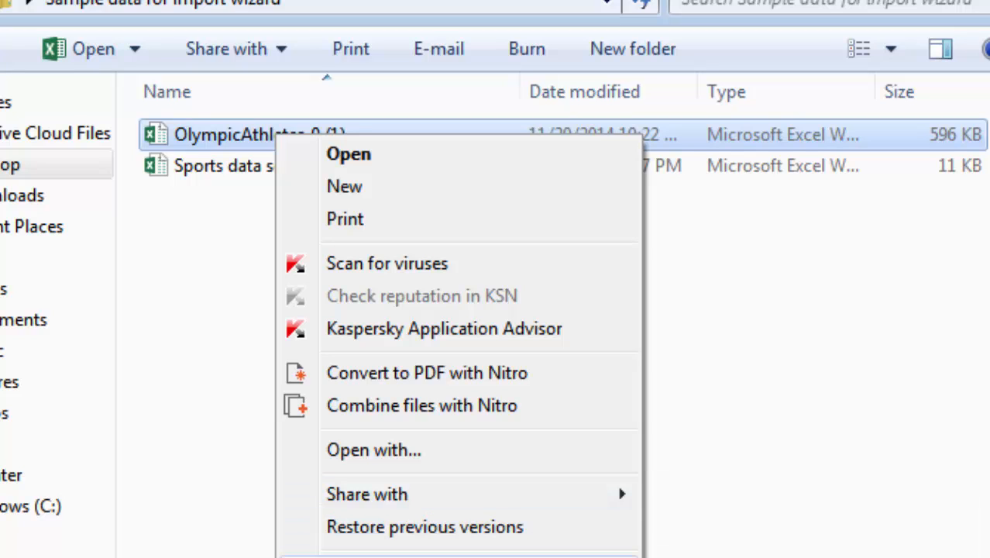
left_click(774, 557)
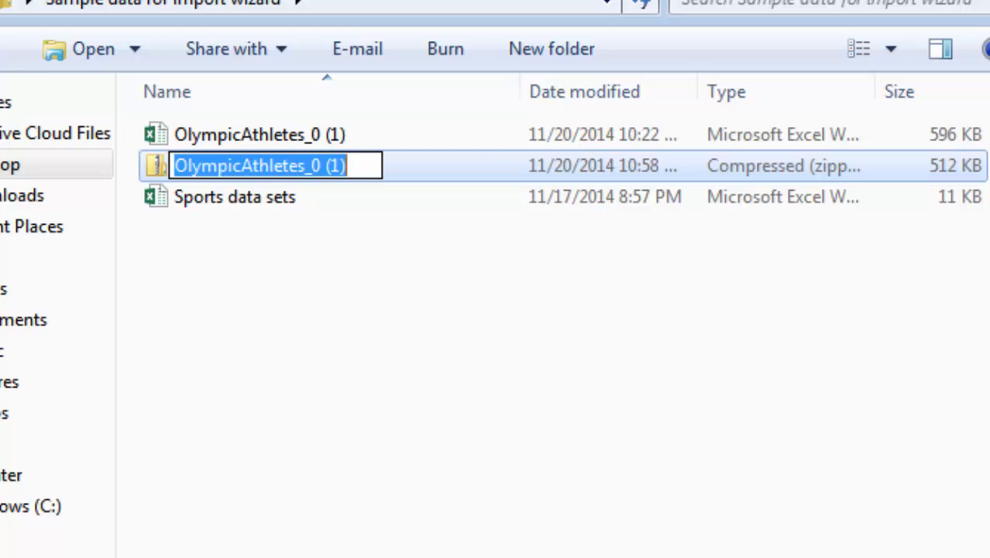
key("Return")
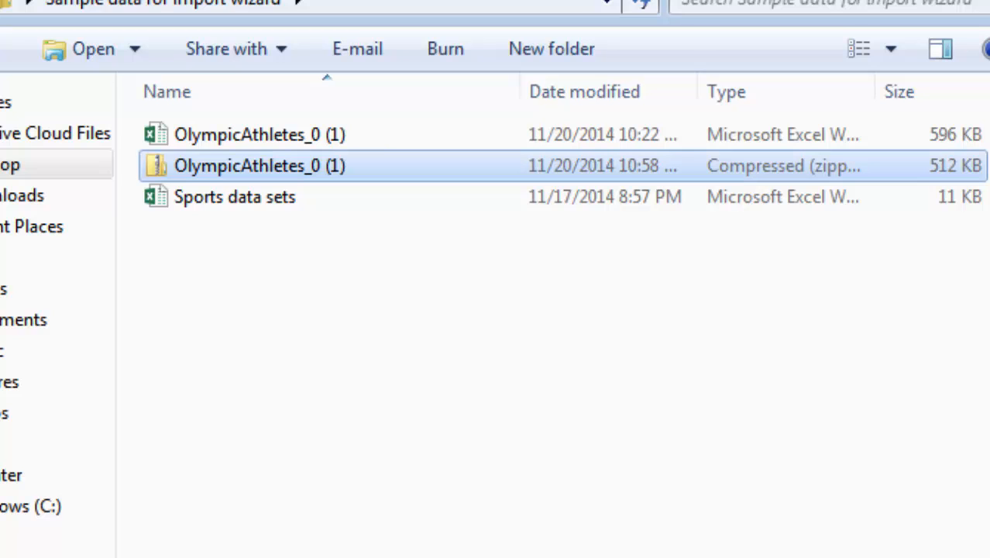
Switch to Visart in Chrome, save the HS Basketball Stats dashboard and return to the Control Panel, saving it again on leaving.
left_click(198, 545)
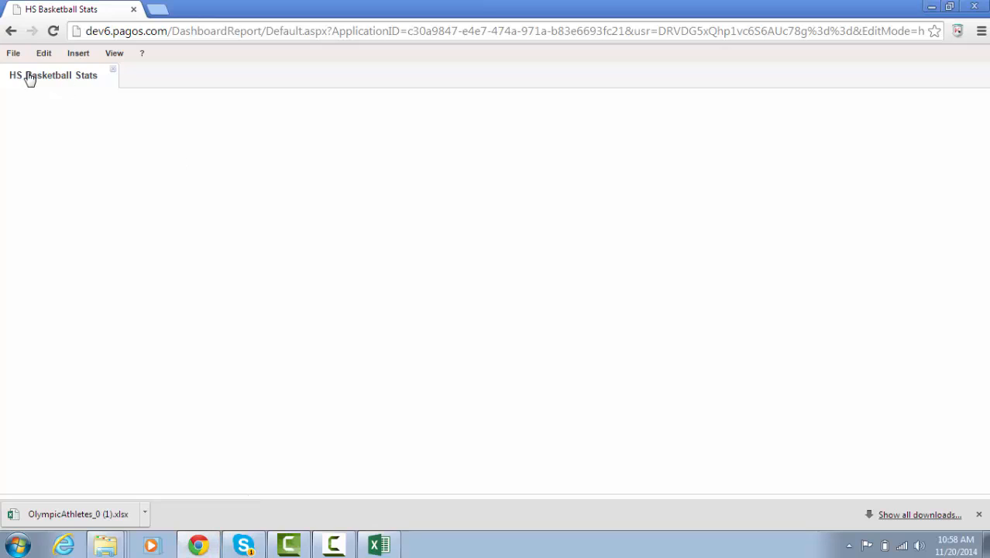
left_click(15, 54)
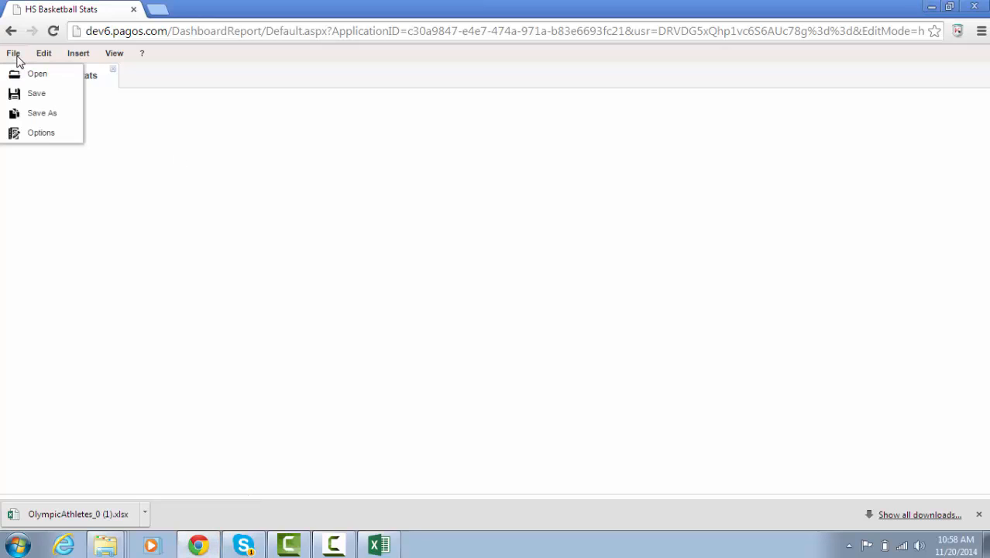
left_click(39, 94)
left_click(13, 54)
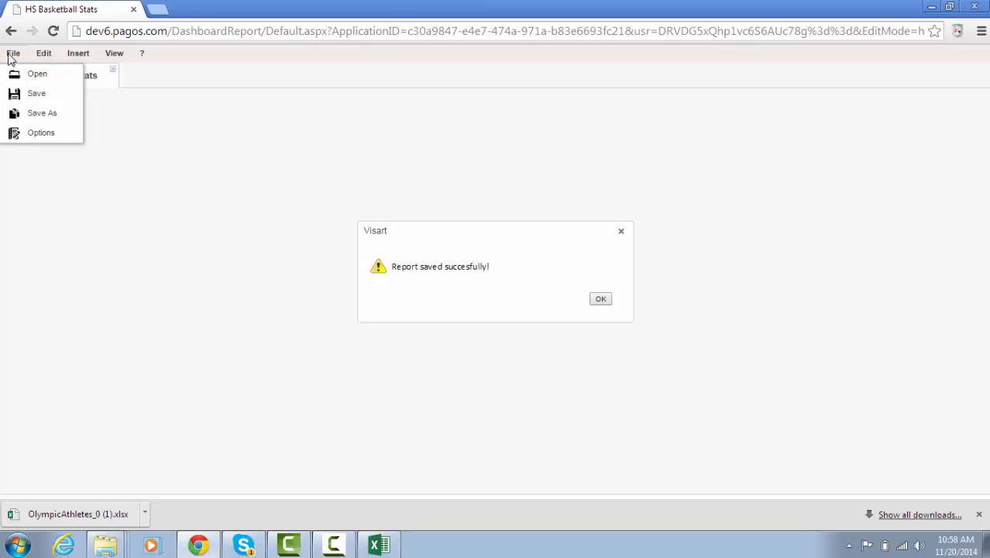
left_click(37, 74)
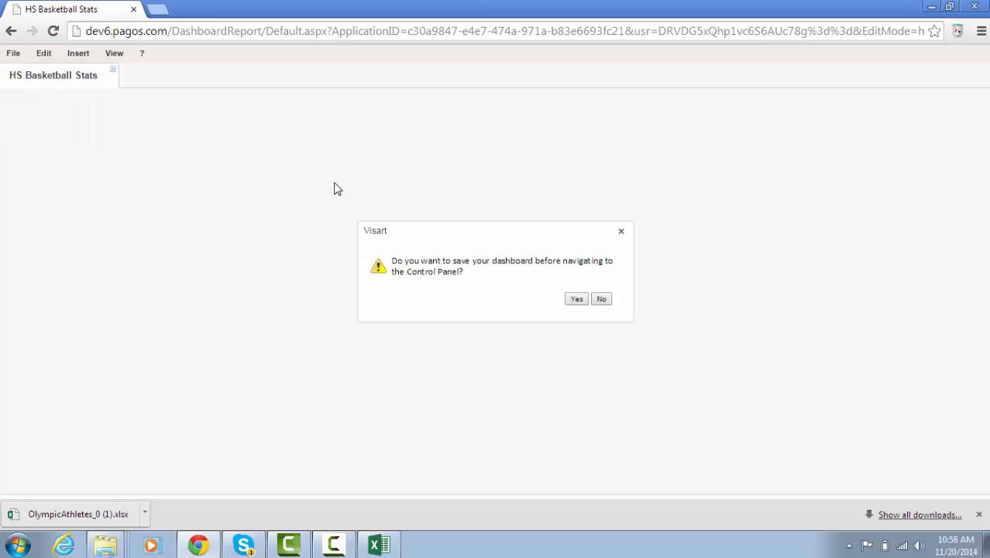
left_click(578, 301)
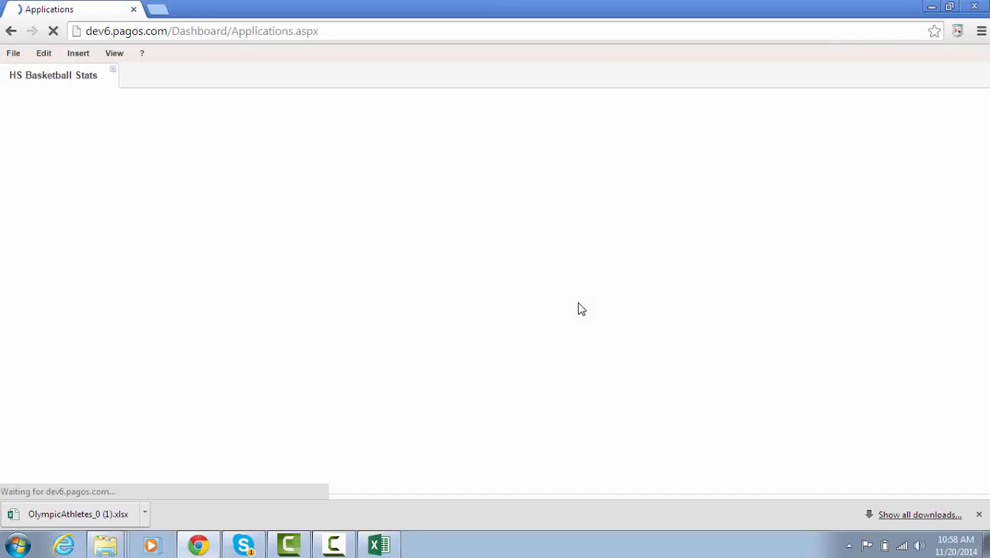
Start a new data import and upload the zipped OlympicAthletes_0 (1) file from the local computer.
left_click(56, 204)
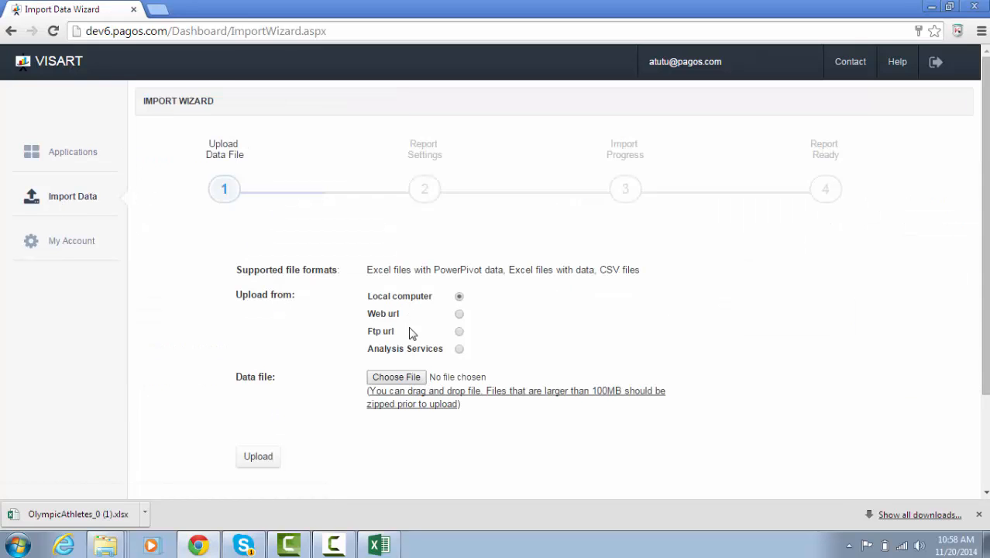
left_click(408, 380)
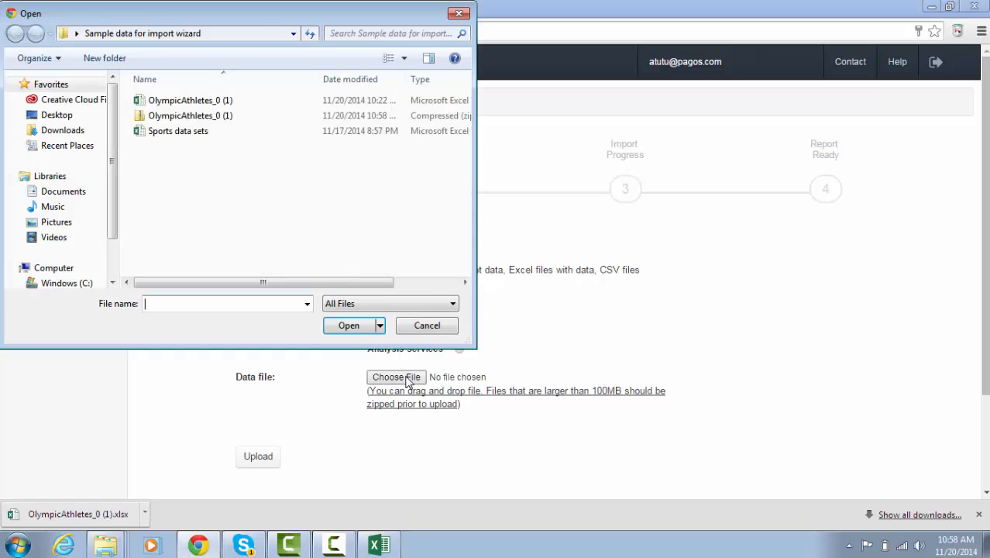
left_click(193, 117)
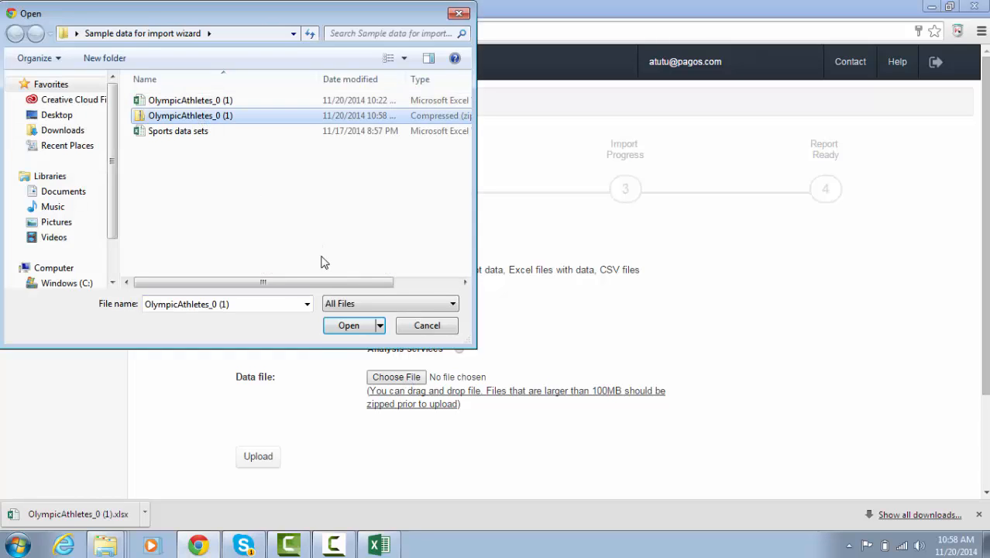
left_click(348, 326)
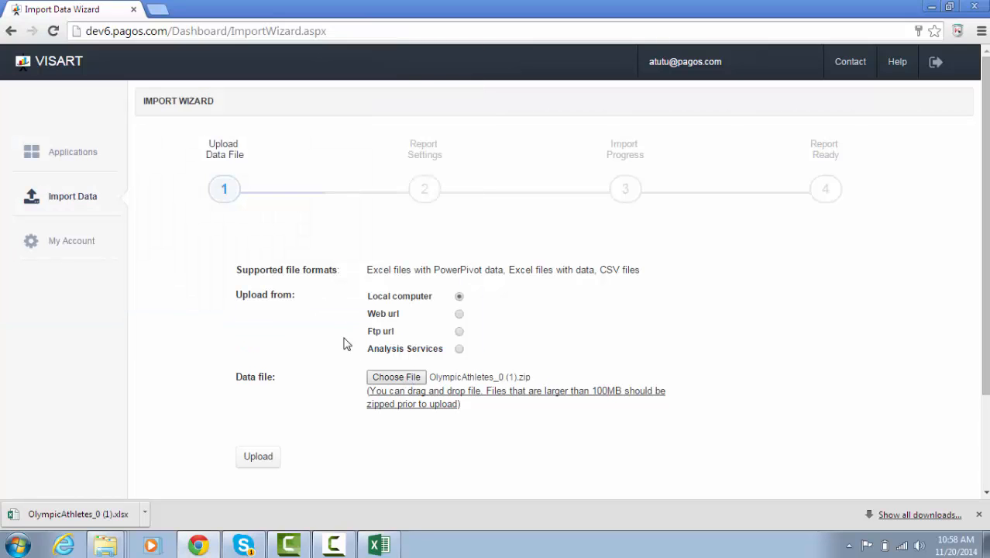
left_click(259, 462)
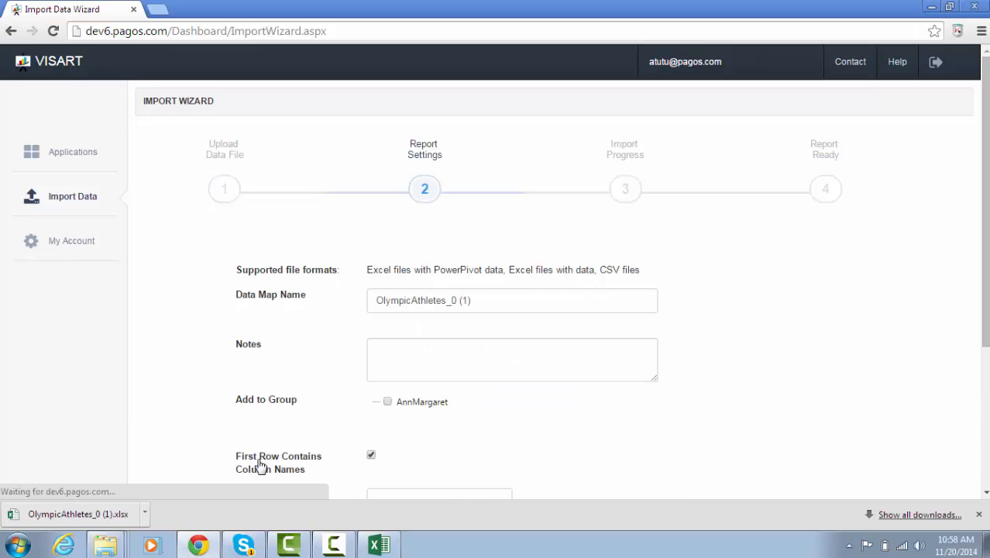
Change the data map name to Olympic Athletes Stats.
left_click_drag(475, 306, 455, 302)
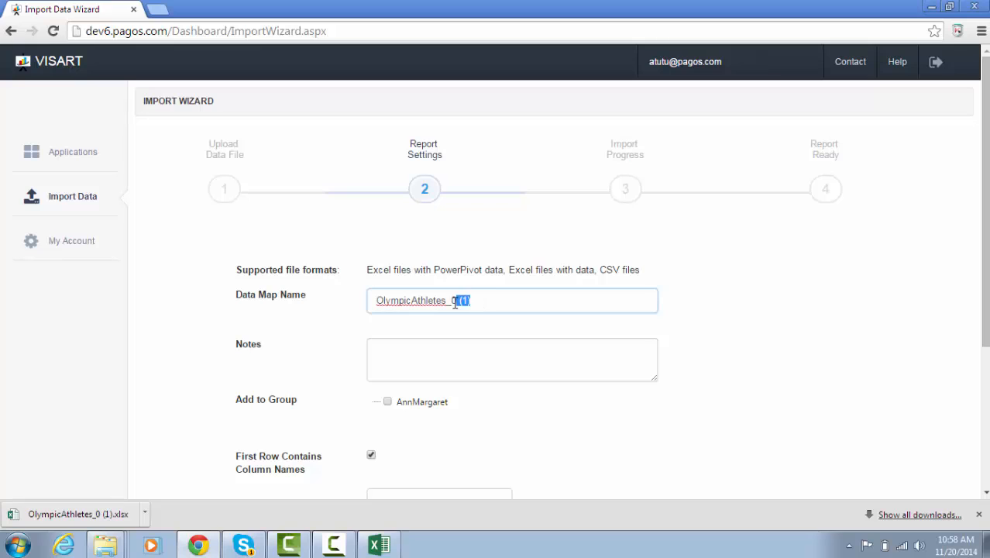
key("BackSpace")
left_click(409, 302)
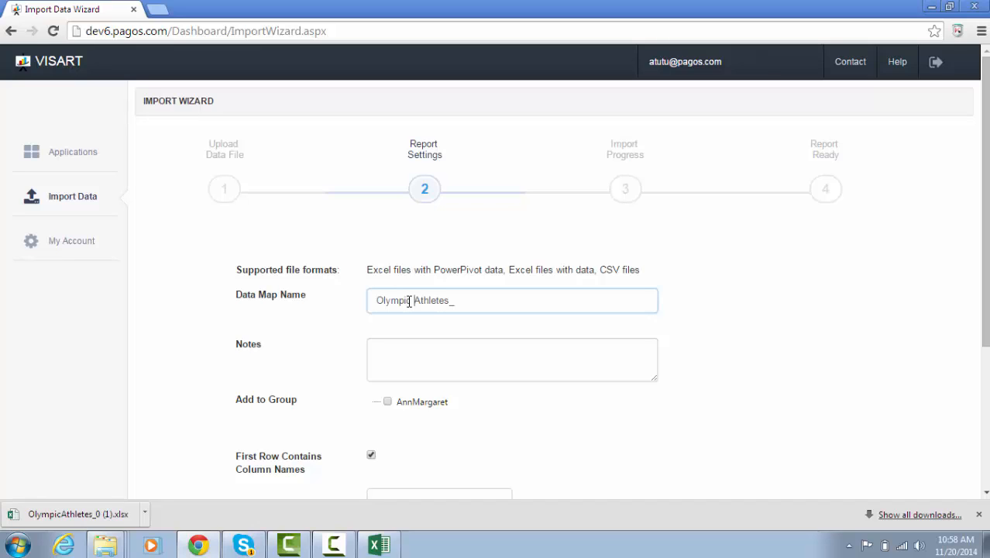
left_click(512, 301)
Enter For Tutorial as the data map's notes and add it to the listed group.
left_click(459, 365)
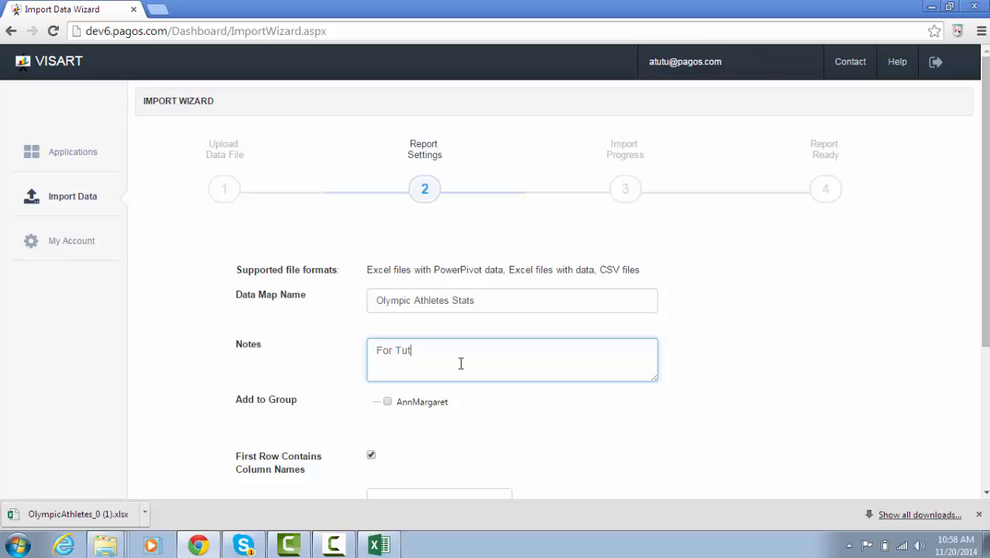
type("For Tutorial")
left_click(388, 401)
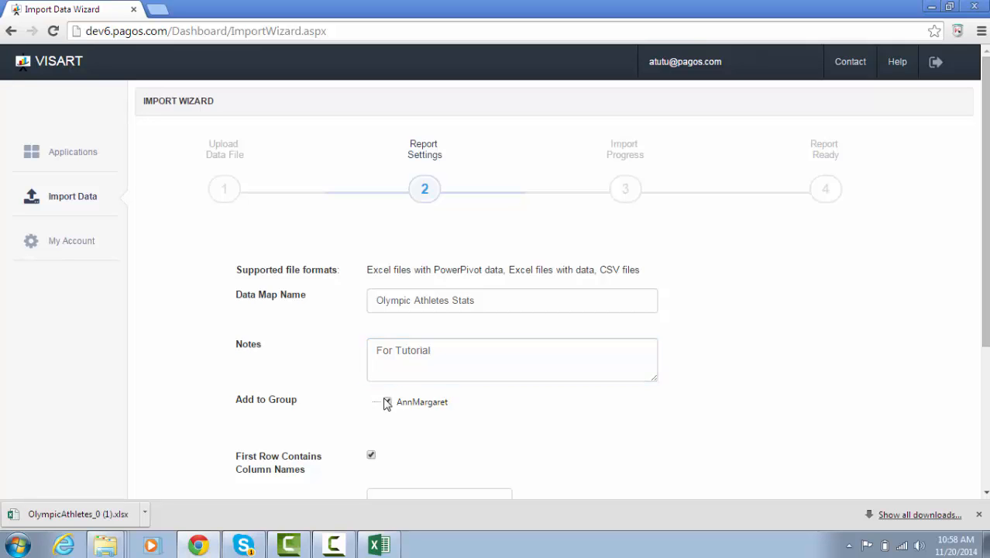
Open the OlympicAthletes_0 (1) workbook from the Sample data for import wizard folder and examine its sheet name, columns and last data row.
scroll(985, 255, "down", 3)
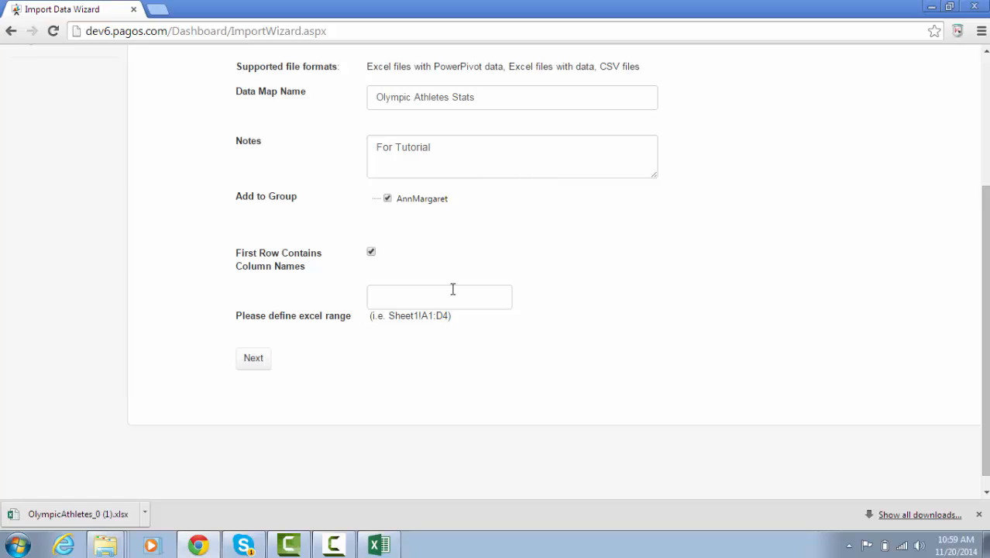
left_click(399, 301)
right_click(105, 545)
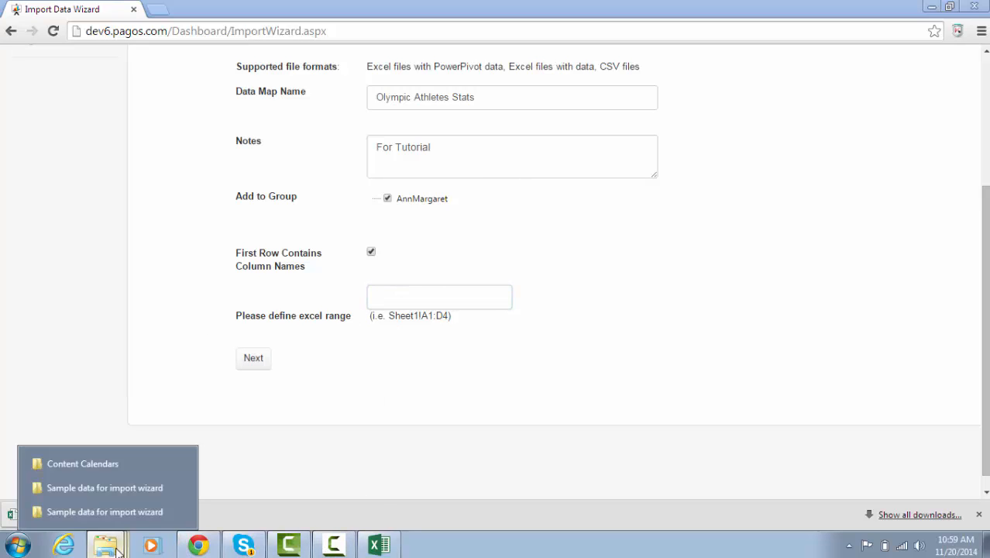
left_click(105, 488)
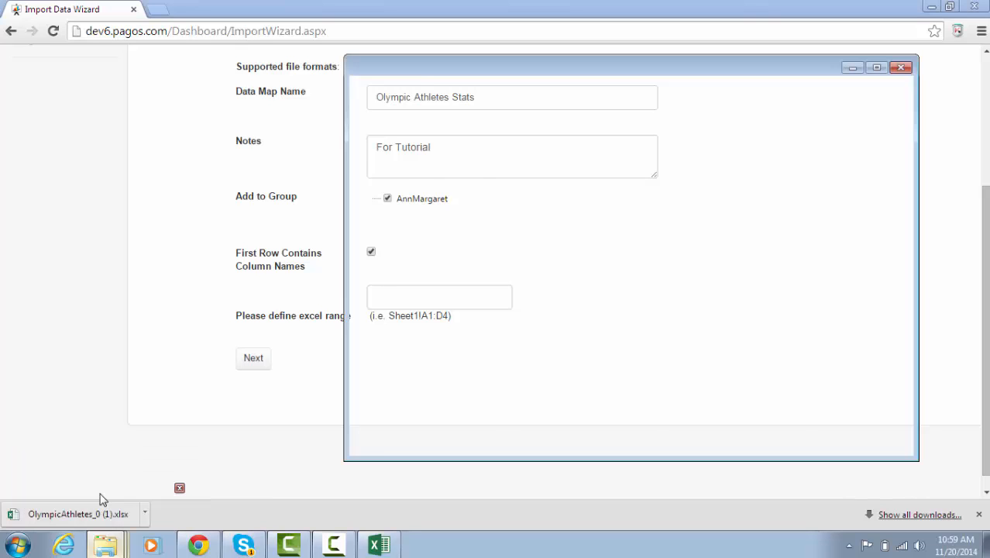
double_click(534, 154)
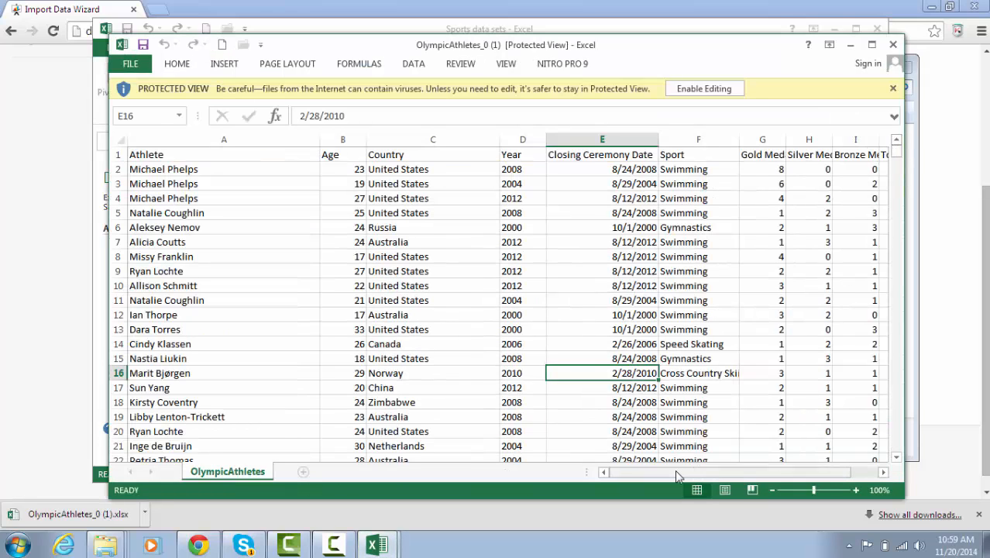
left_click_drag(675, 469, 721, 471)
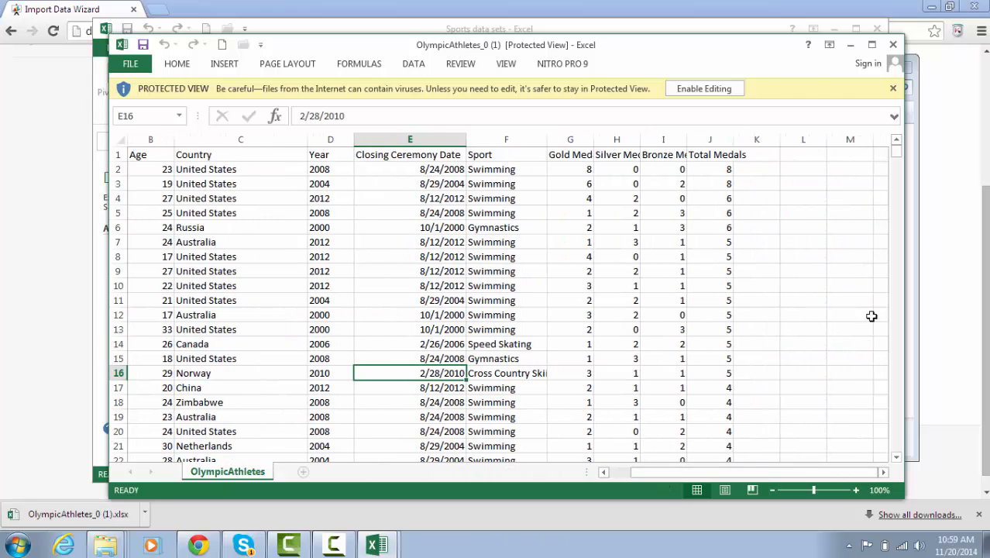
left_click_drag(896, 151, 887, 458)
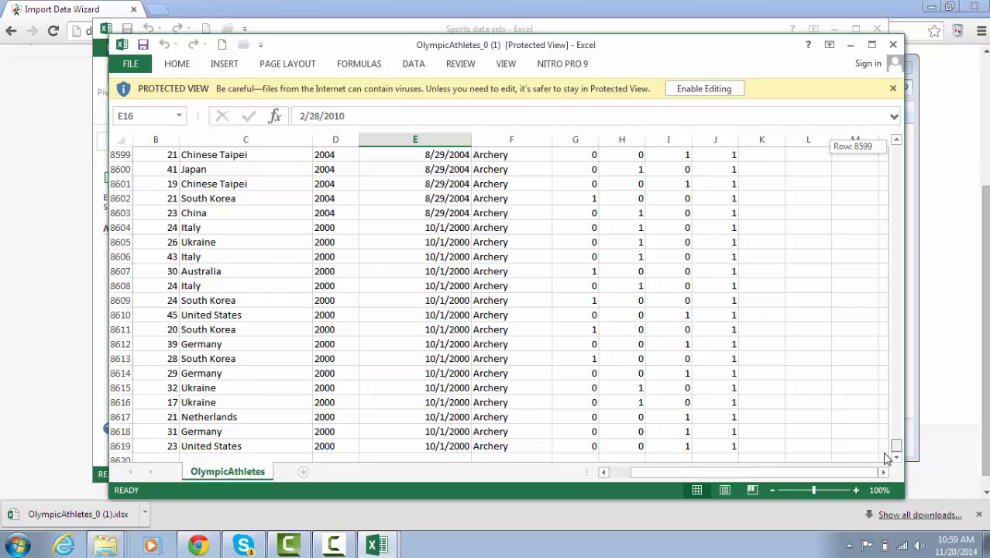
left_click_drag(887, 457, 887, 459)
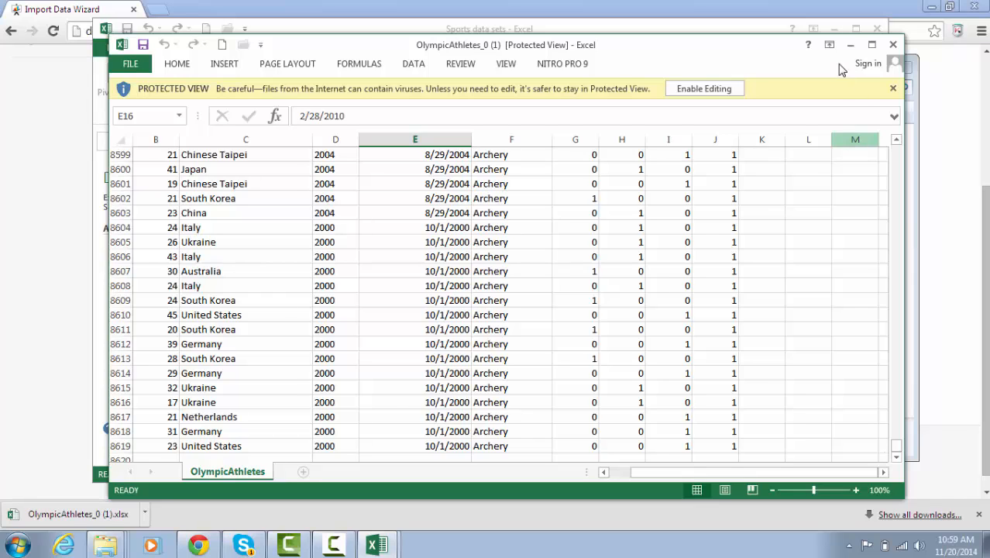
left_click_drag(896, 447, 852, 133)
Return to the import wizard and begin the Excel range with OlympicAthletes!A1:.
left_click(3, 209)
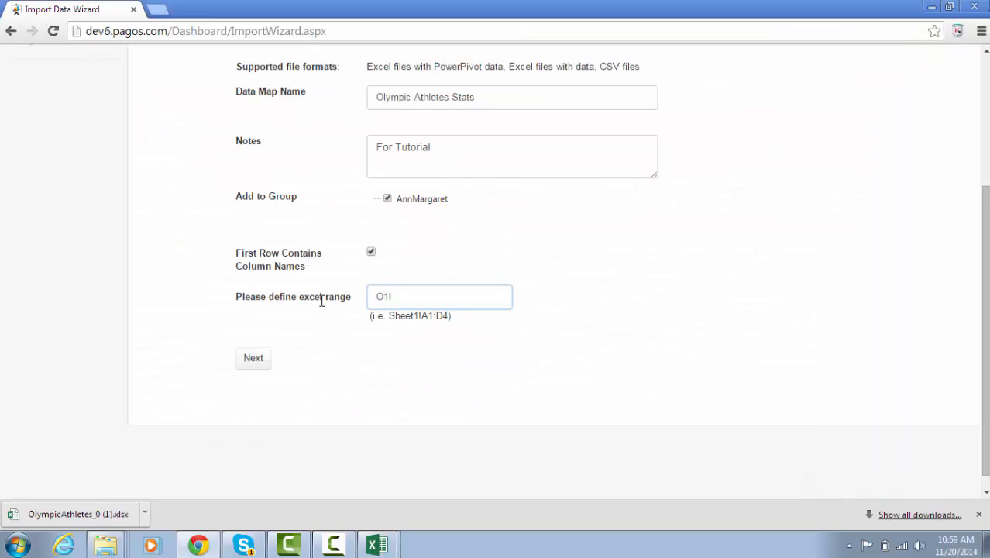
type("ympicAthletes1!a12")
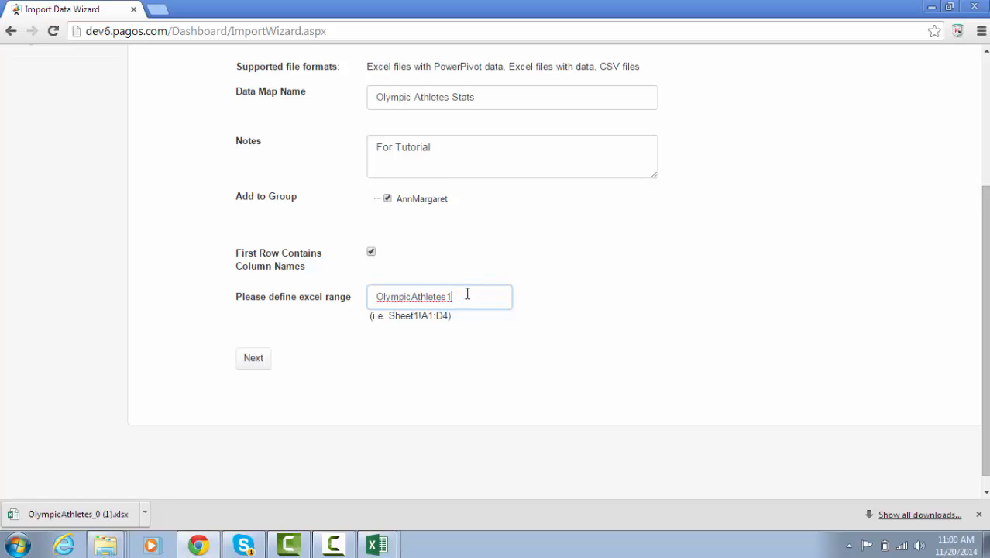
key("BackSpace")
type("!")
key("Tab")
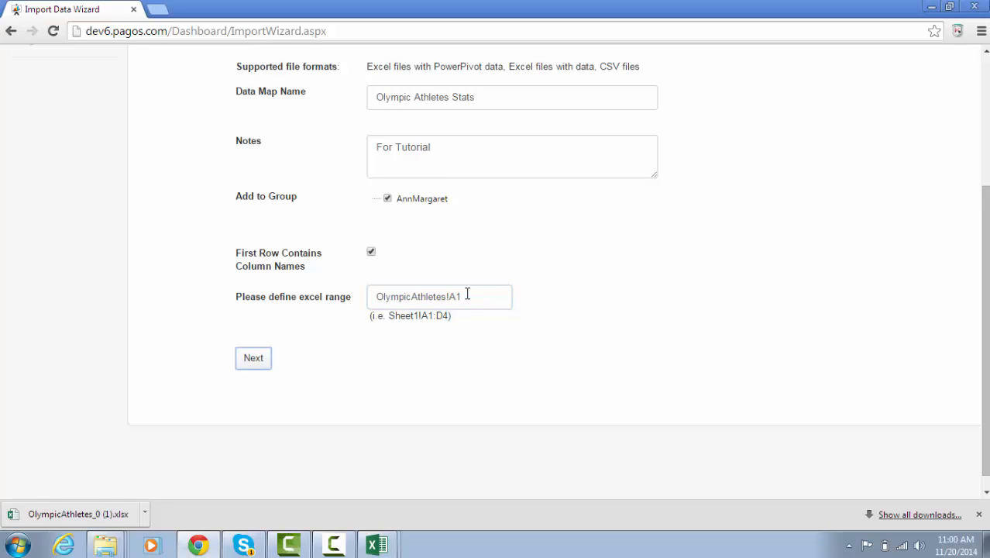
left_click(467, 295)
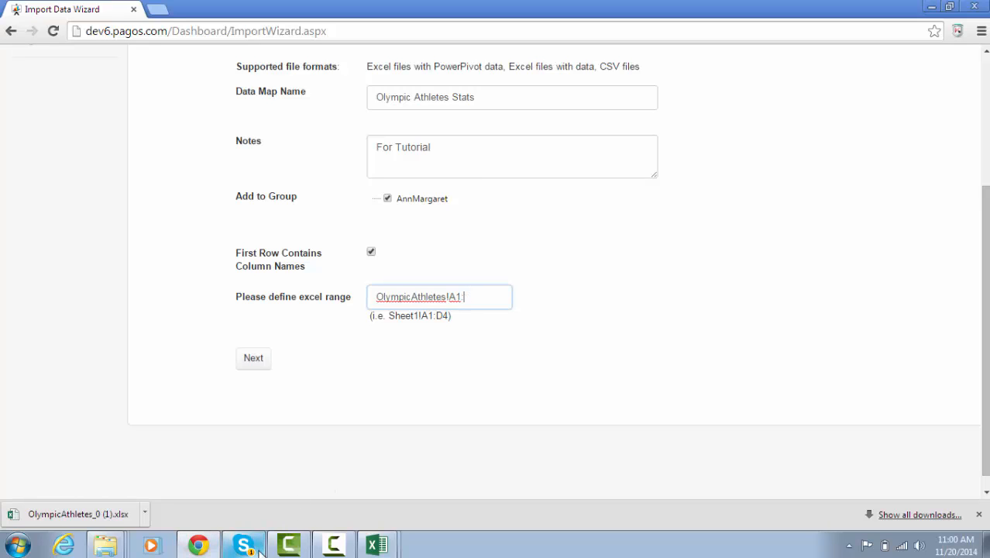
Look up the last data column in the OlympicAthletes_0 (1) workbook and extend the import range to OlympicAthletes!A1:J.
left_click(376, 545)
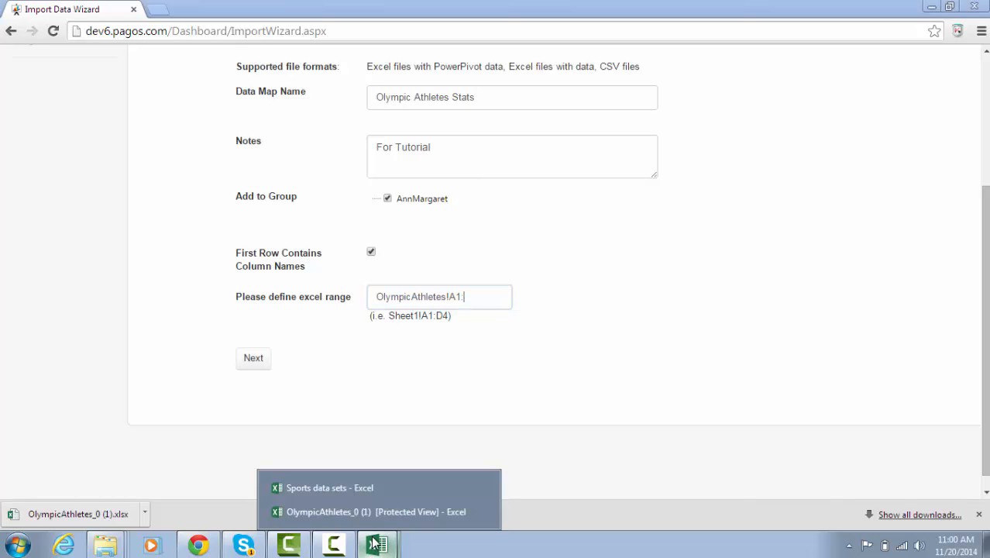
left_click(363, 507)
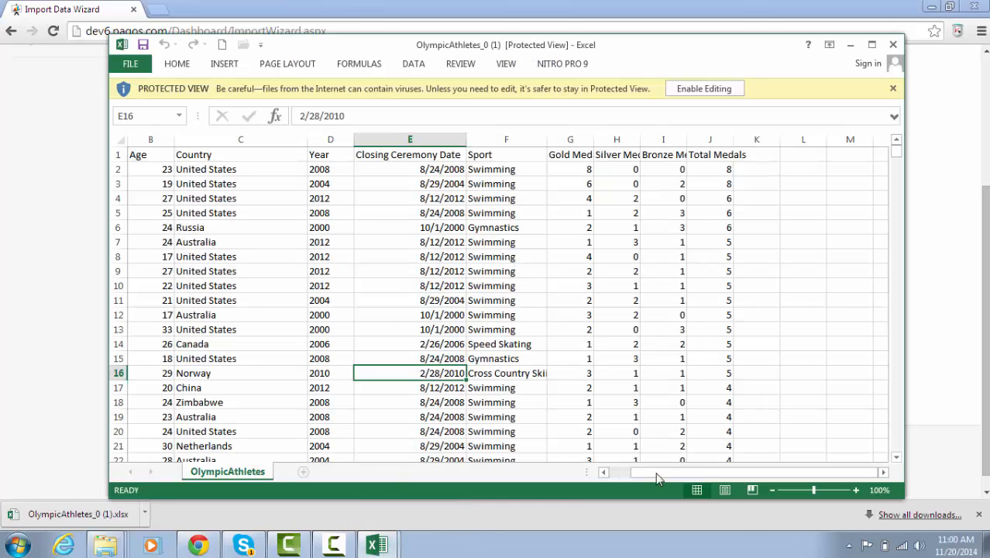
left_click_drag(791, 447, 899, 449)
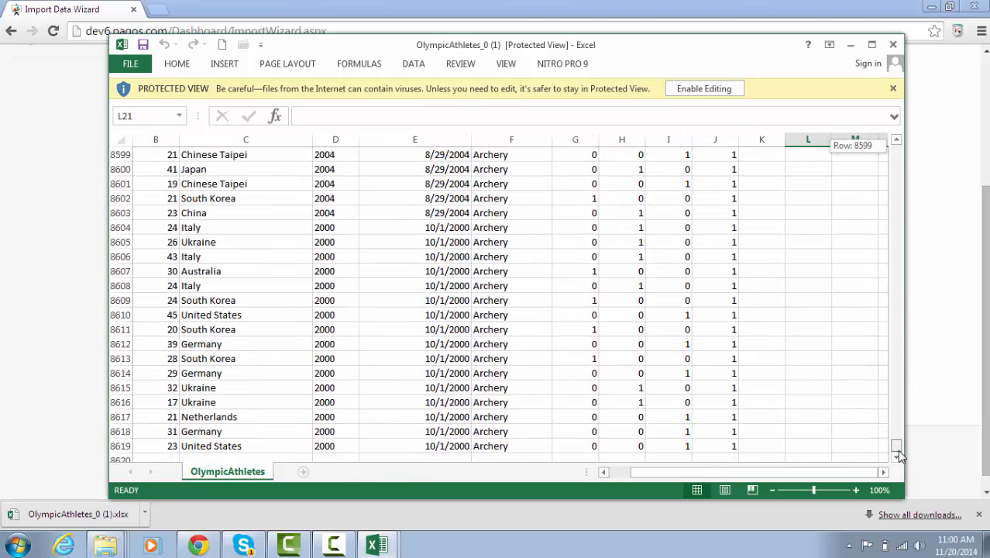
left_click_drag(897, 449, 897, 449)
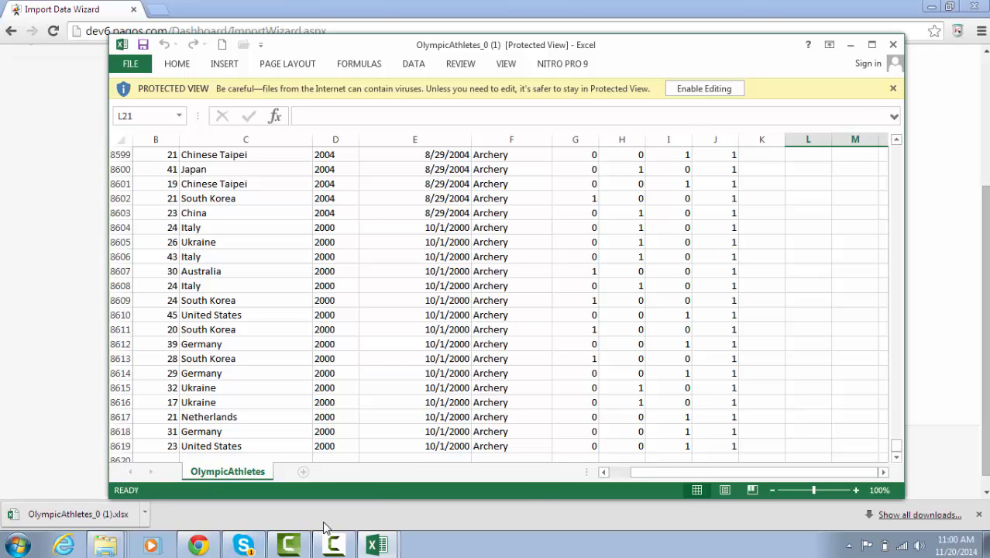
left_click(225, 514)
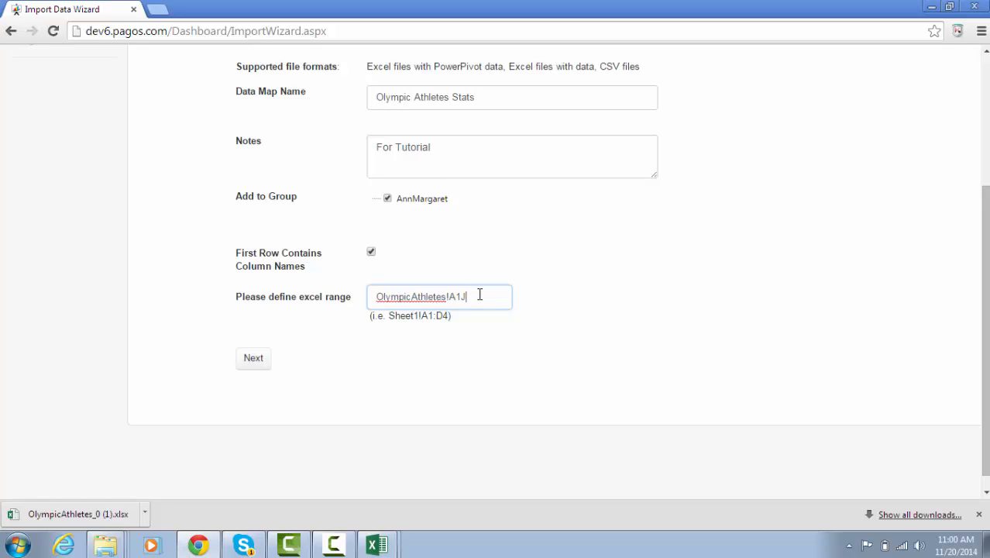
key("BackSpace")
Check the workbook's last data row, complete the range as OlympicAthletes!A1:J8619 and run the import.
left_click(371, 544)
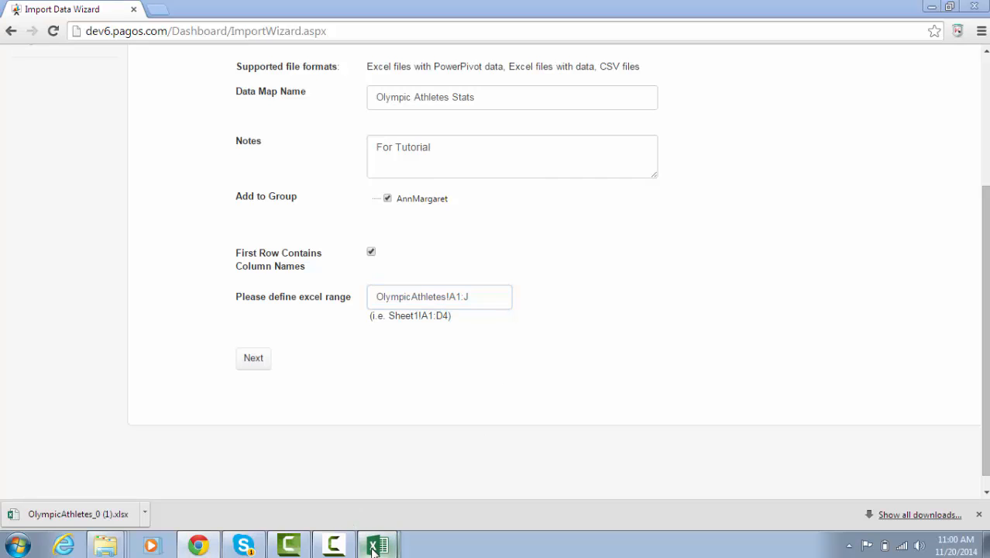
left_click(366, 512)
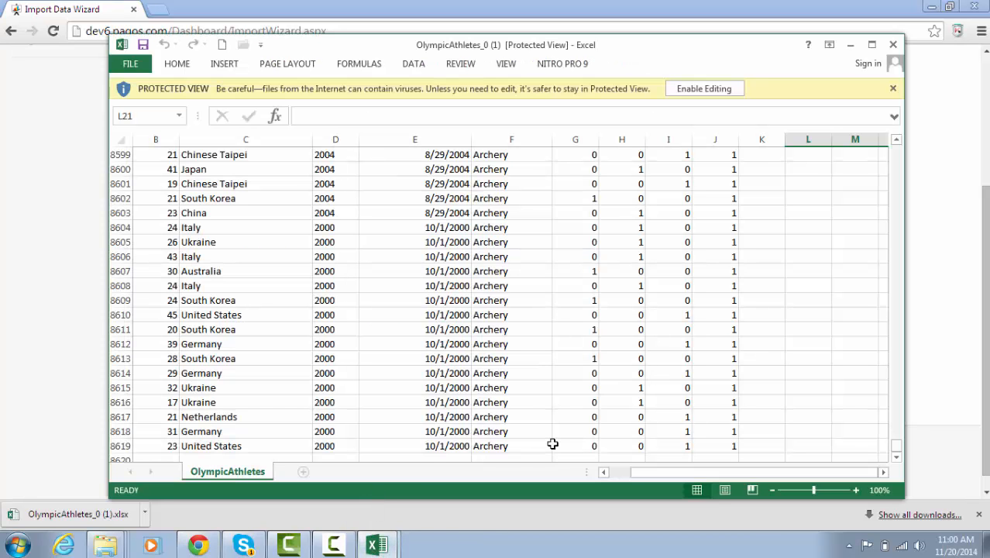
left_click(198, 544)
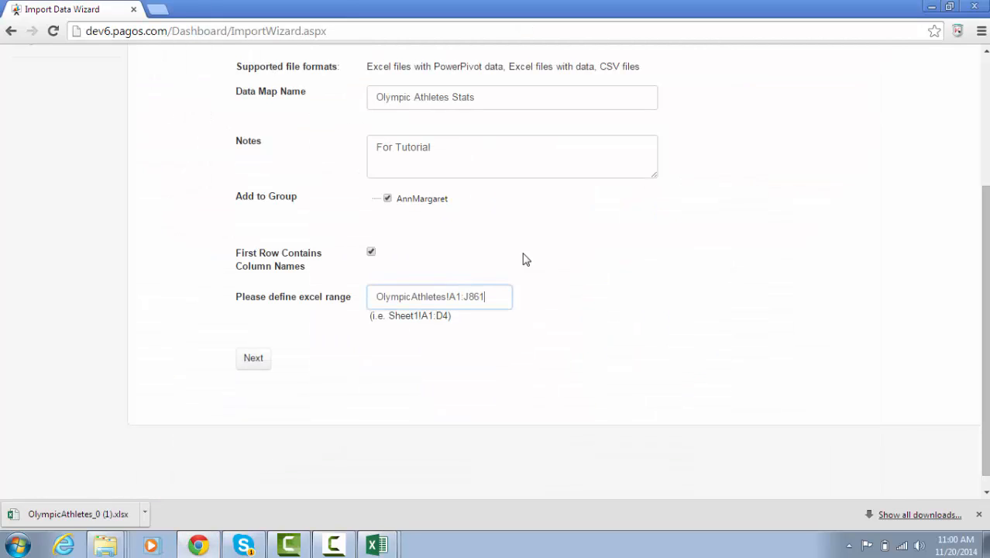
left_click(249, 365)
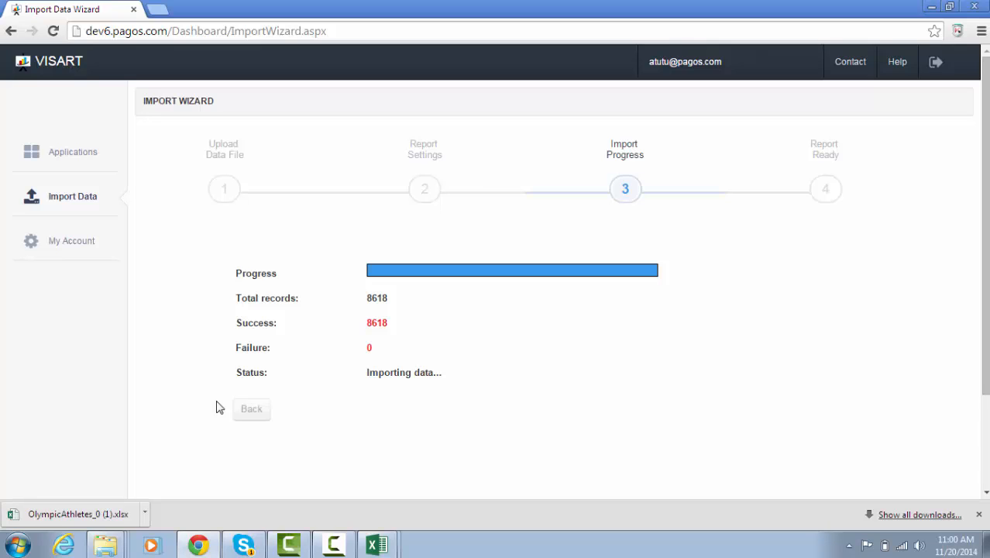
Open the imported Olympic Athletes Stats report, start inserting a line chart and list the data fields available for its x axis.
left_click(250, 375)
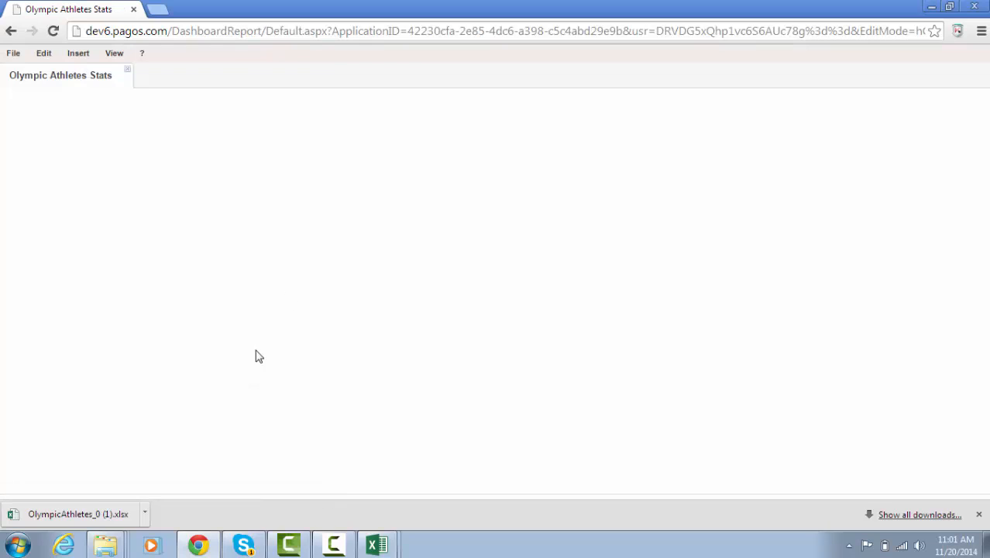
left_click(77, 56)
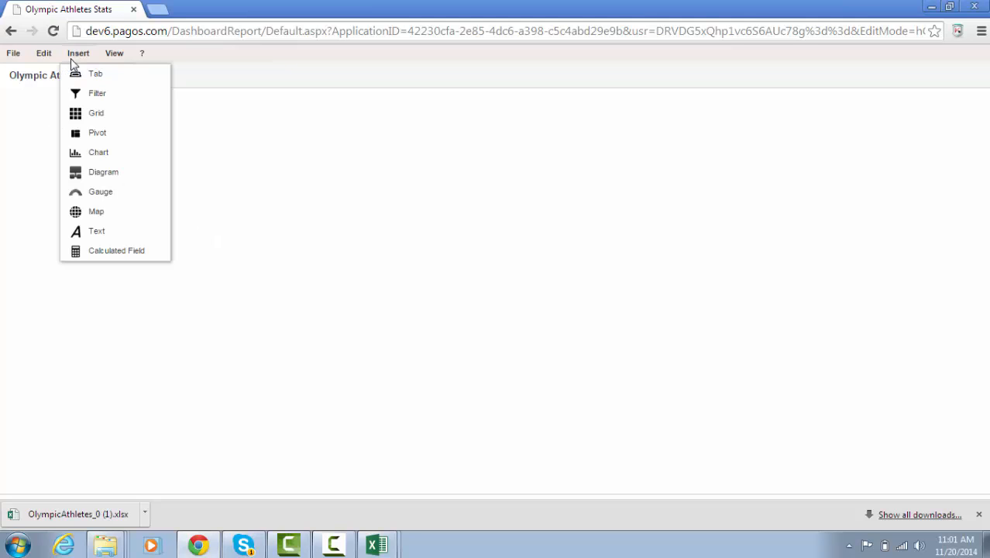
left_click(100, 154)
left_click(590, 152)
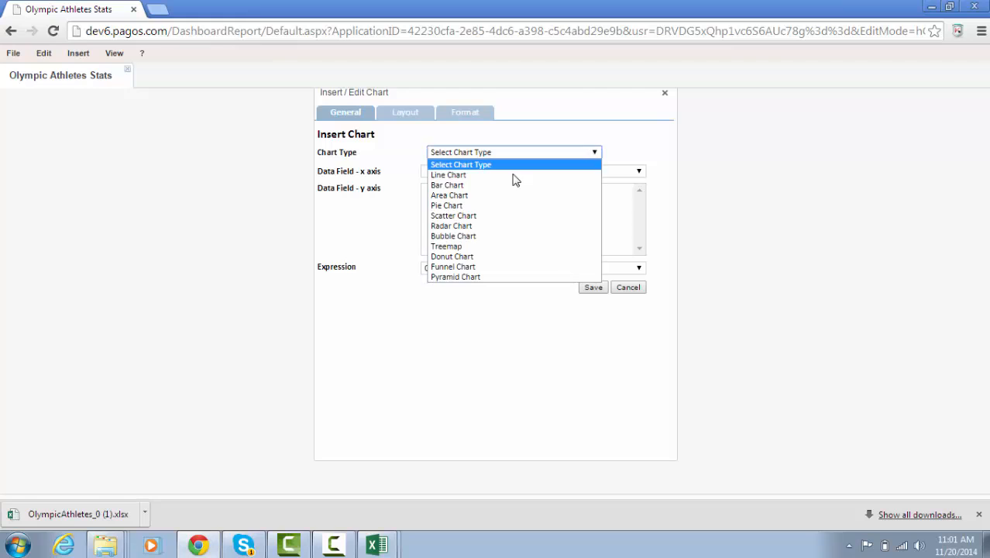
left_click(451, 176)
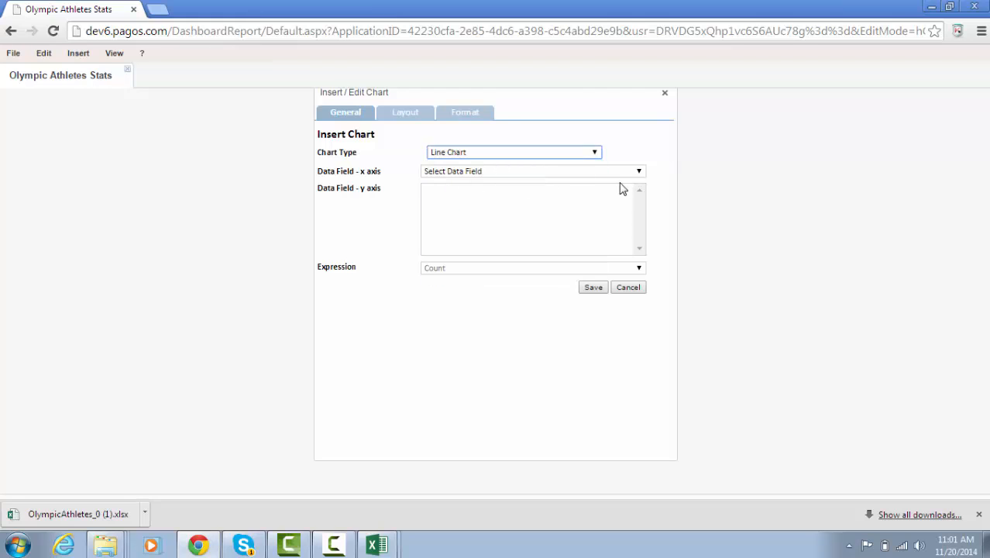
left_click(638, 170)
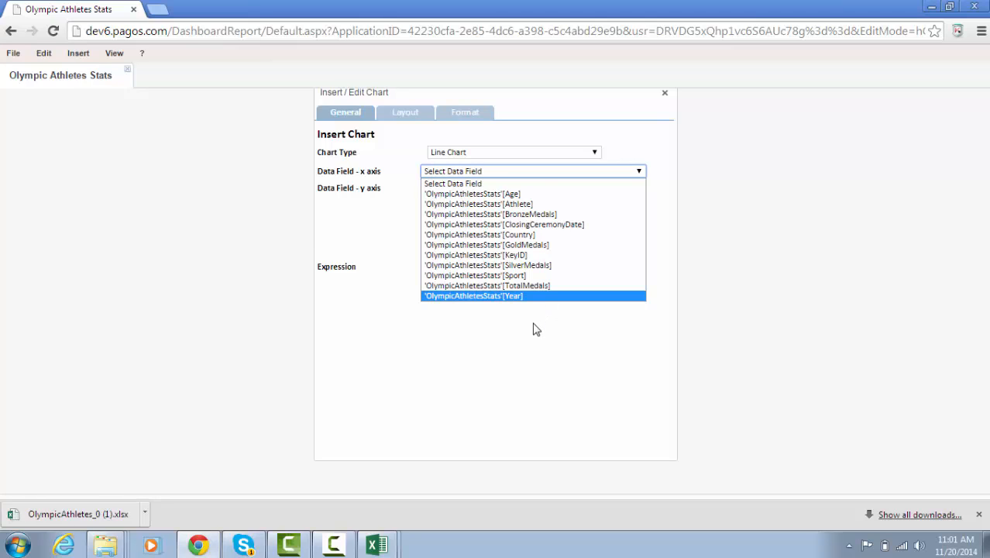
left_click(512, 333)
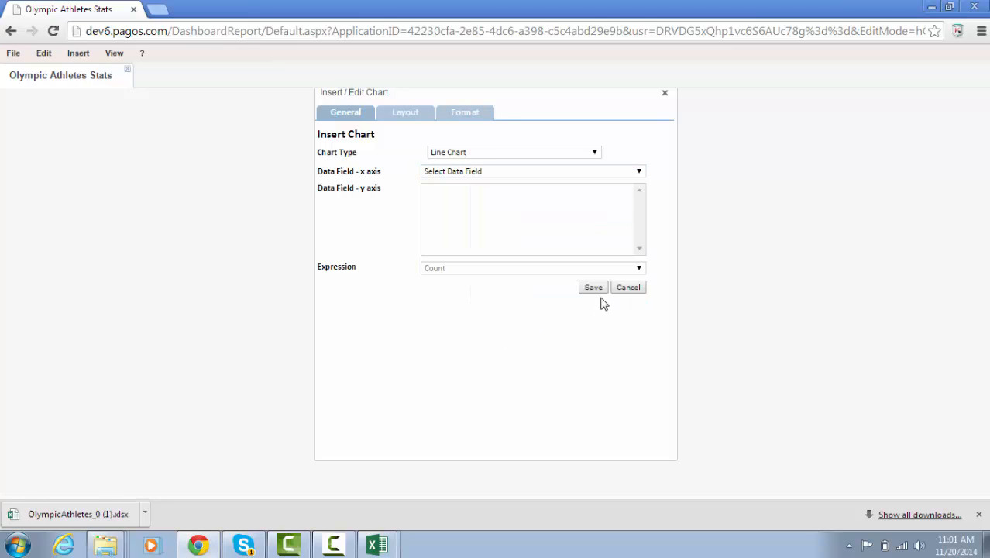